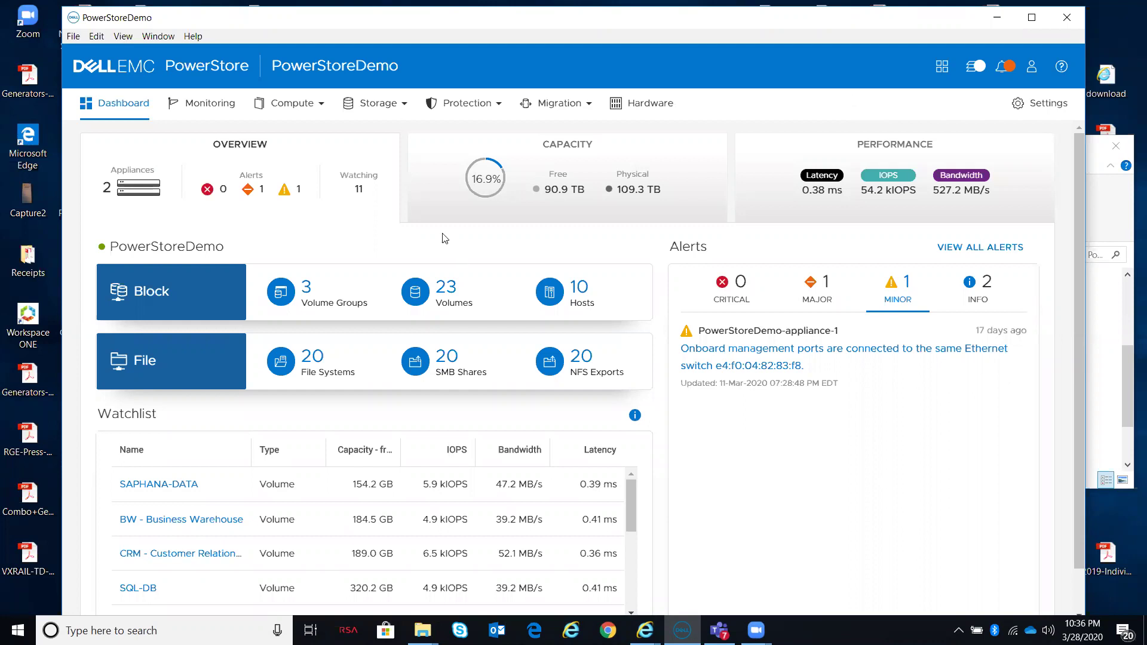
Open the Storage menu from the PowerStoreDemo dashboard.
{"action": "left_click", "coordinate": [405, 108]}
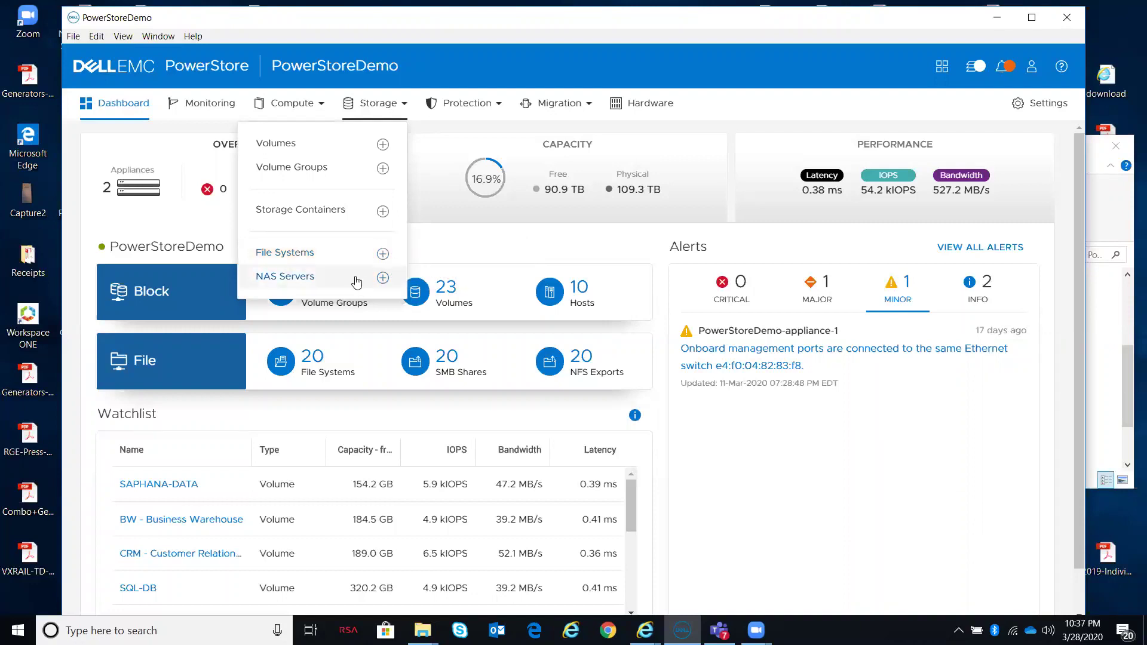
Go to the NAS Servers page listing Image_Server and Production_General.
{"action": "left_click", "coordinate": [283, 277]}
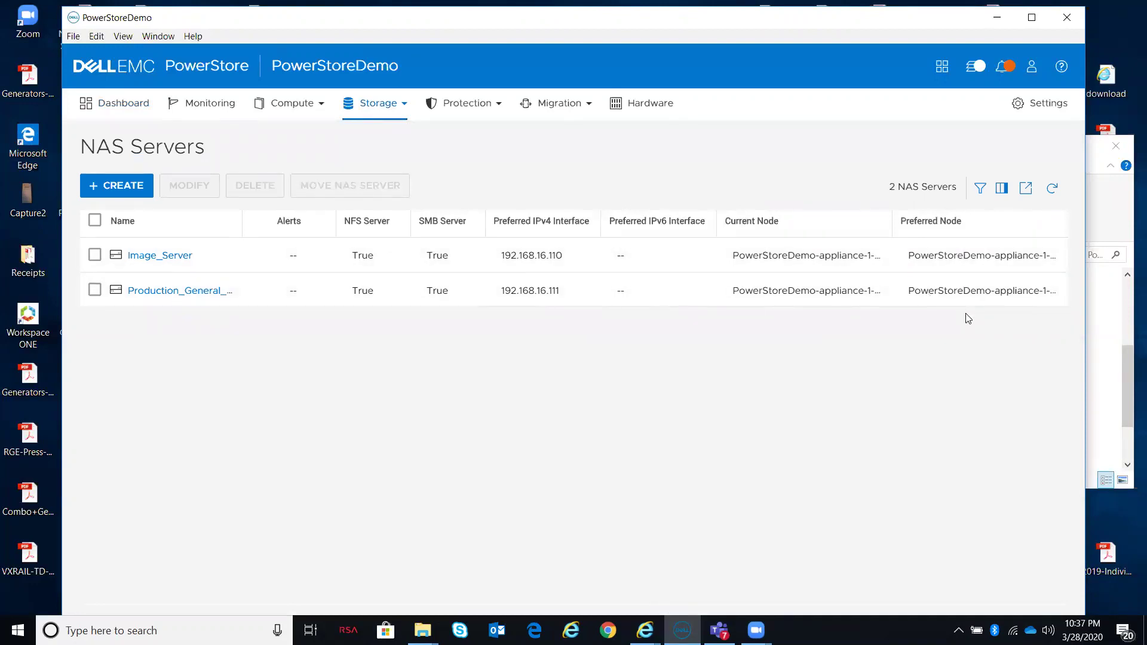
Open Image_Server's Naming Services and its Unix directory service settings.
{"action": "left_click", "coordinate": [148, 256]}
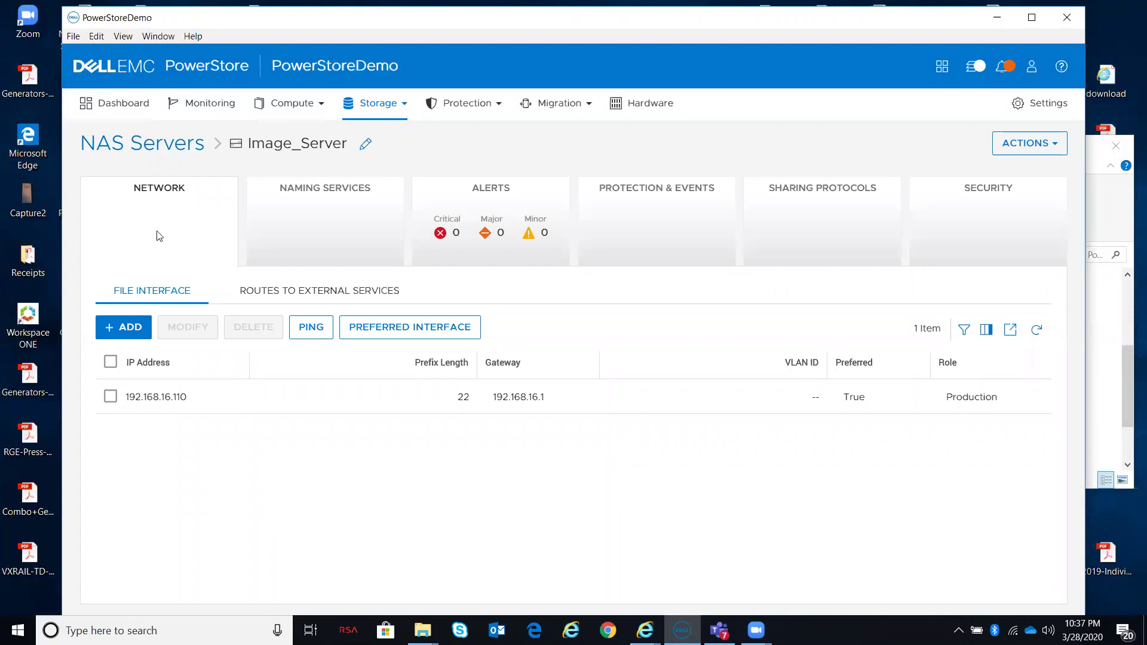
{"action": "left_click", "coordinate": [327, 215]}
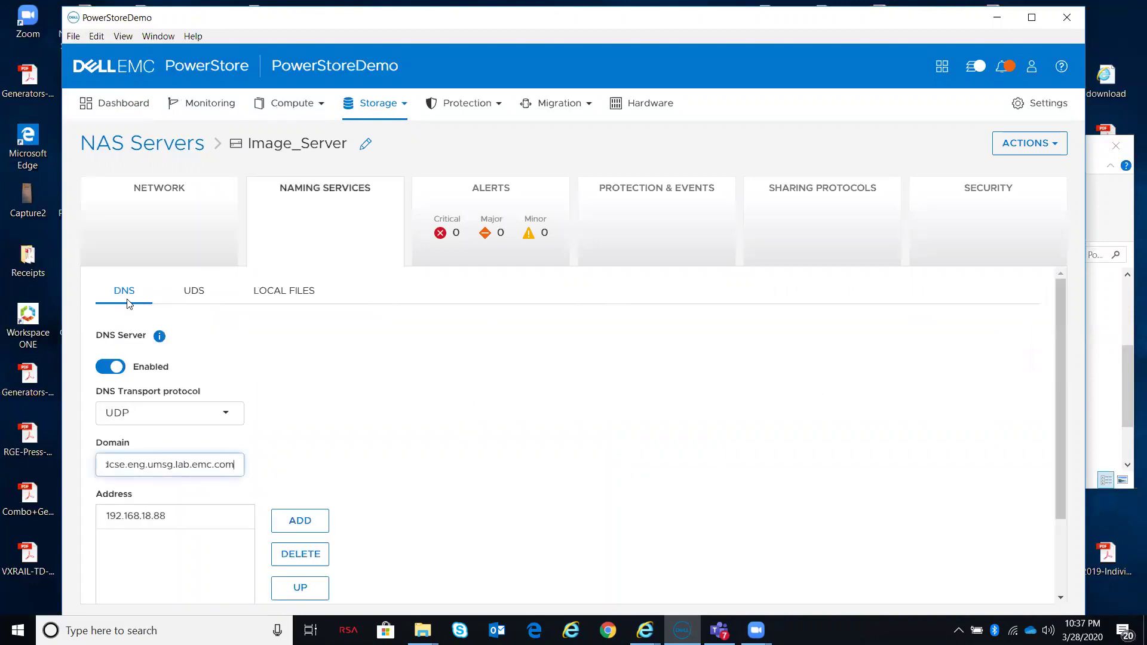
{"action": "left_click", "coordinate": [192, 292]}
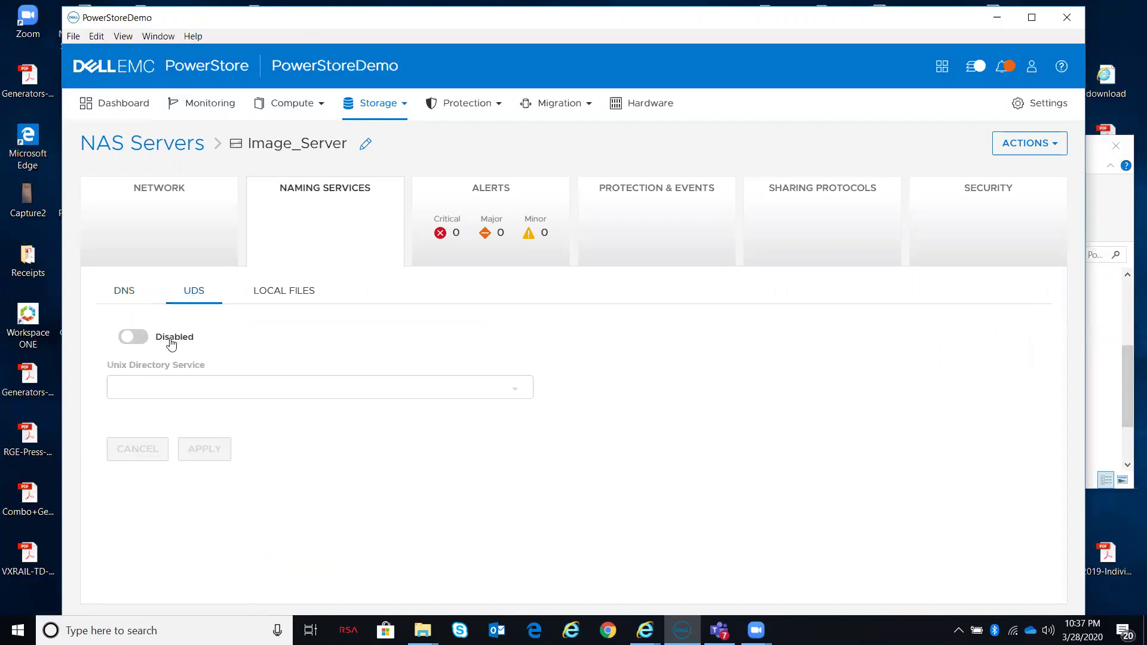
Try the UDS toggle and its types, leave it disabled, and view Local Files.
{"action": "left_click", "coordinate": [168, 338]}
{"action": "left_click", "coordinate": [516, 394]}
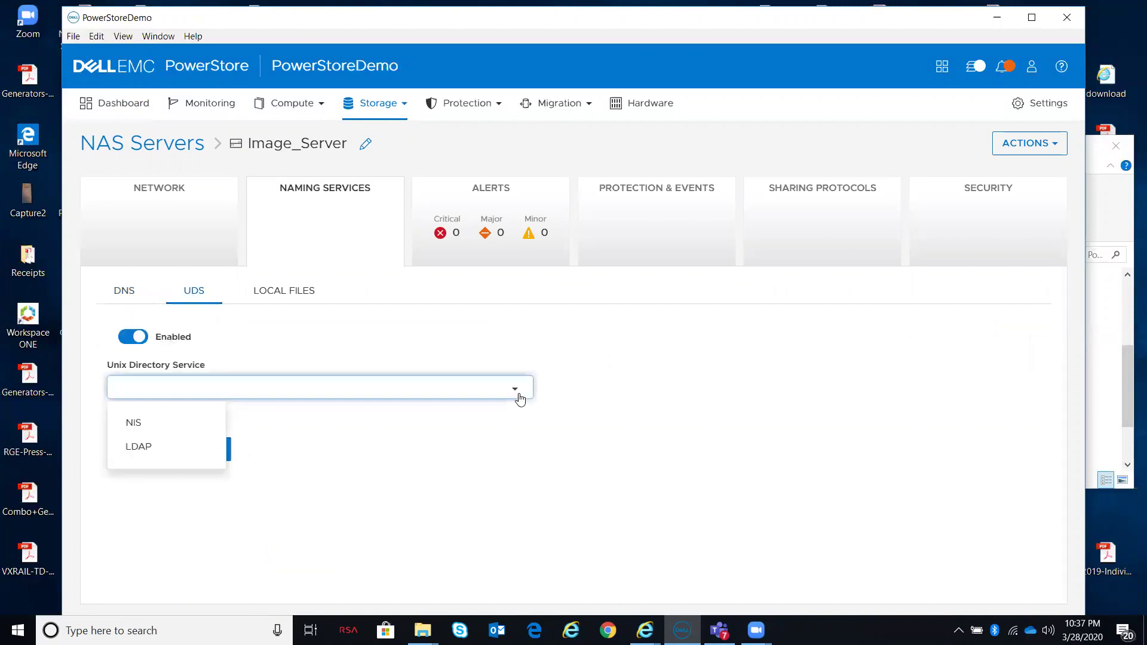
{"action": "left_click", "coordinate": [134, 335]}
{"action": "left_click", "coordinate": [292, 302]}
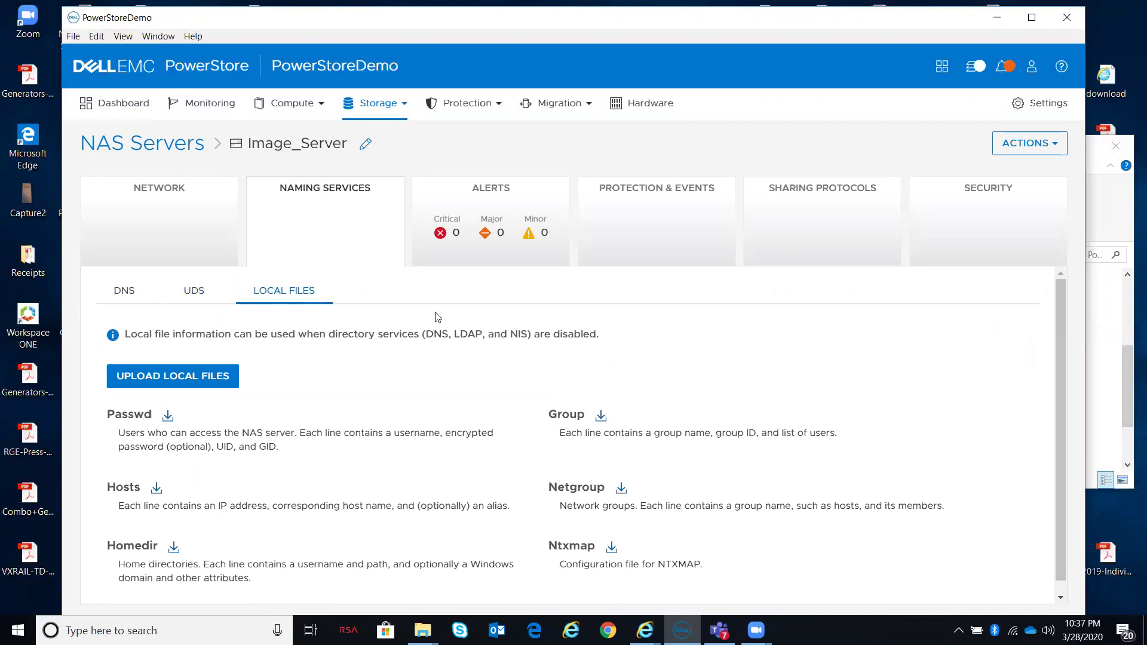
Review Image_Server's Alerts, Protection & Events, and Sharing Protocols cards.
{"action": "left_click", "coordinate": [507, 242]}
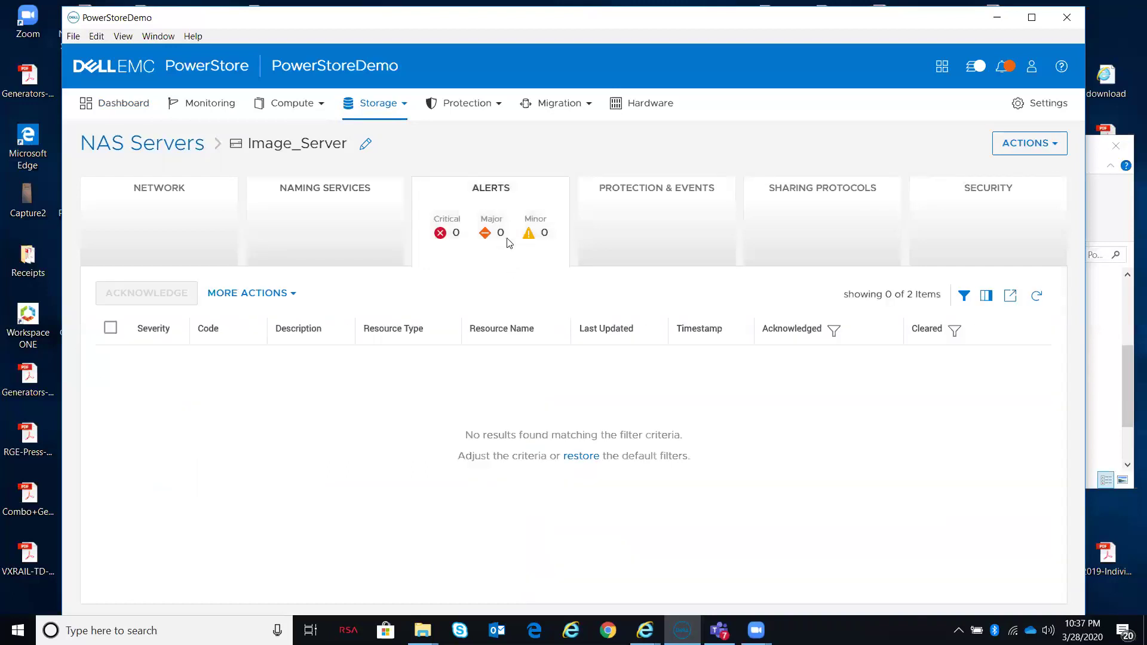
{"action": "left_click", "coordinate": [635, 239]}
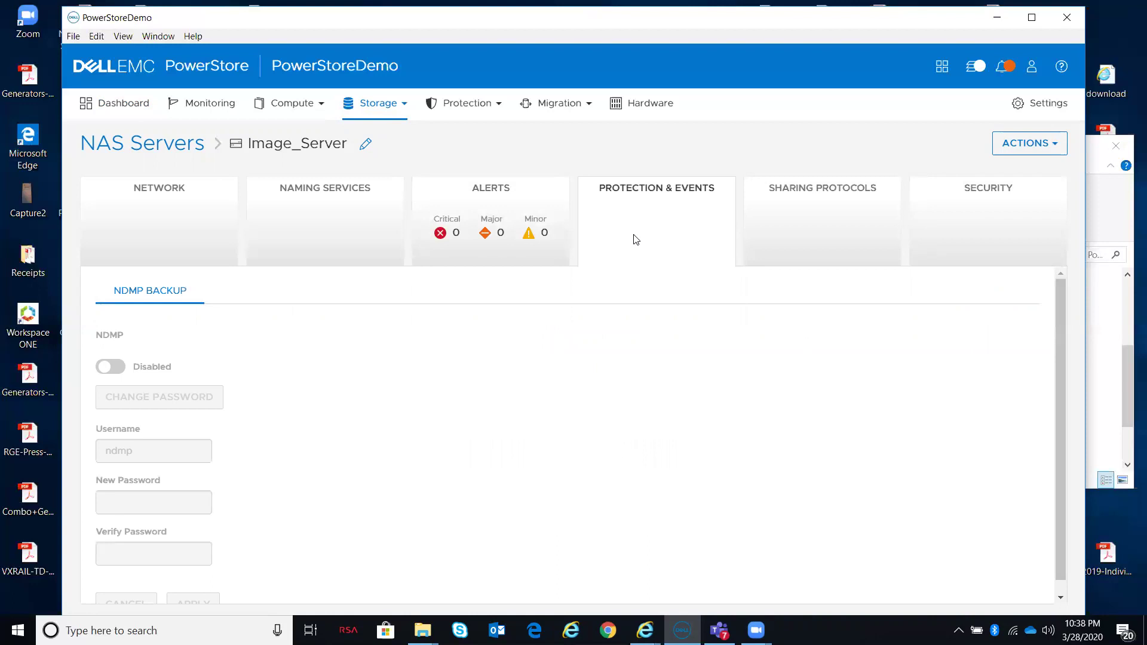
{"action": "left_click", "coordinate": [825, 235]}
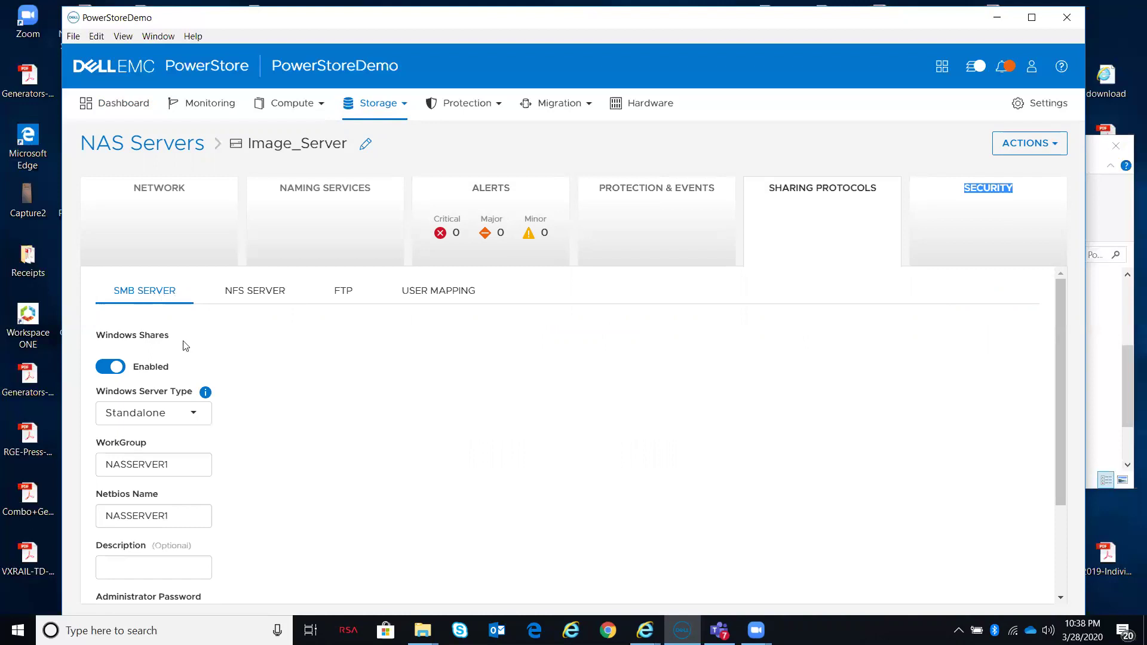
Keep Windows server type Standalone, look at FTP, then return to SMB Server settings.
{"action": "left_click", "coordinate": [193, 414]}
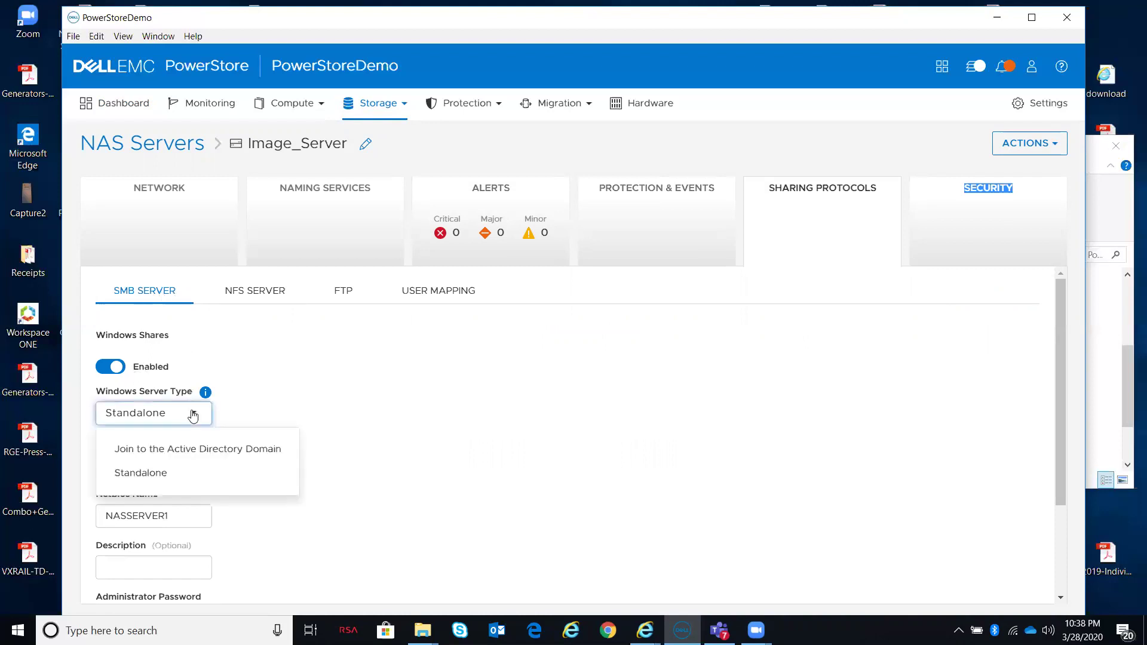
{"action": "left_click", "coordinate": [285, 396]}
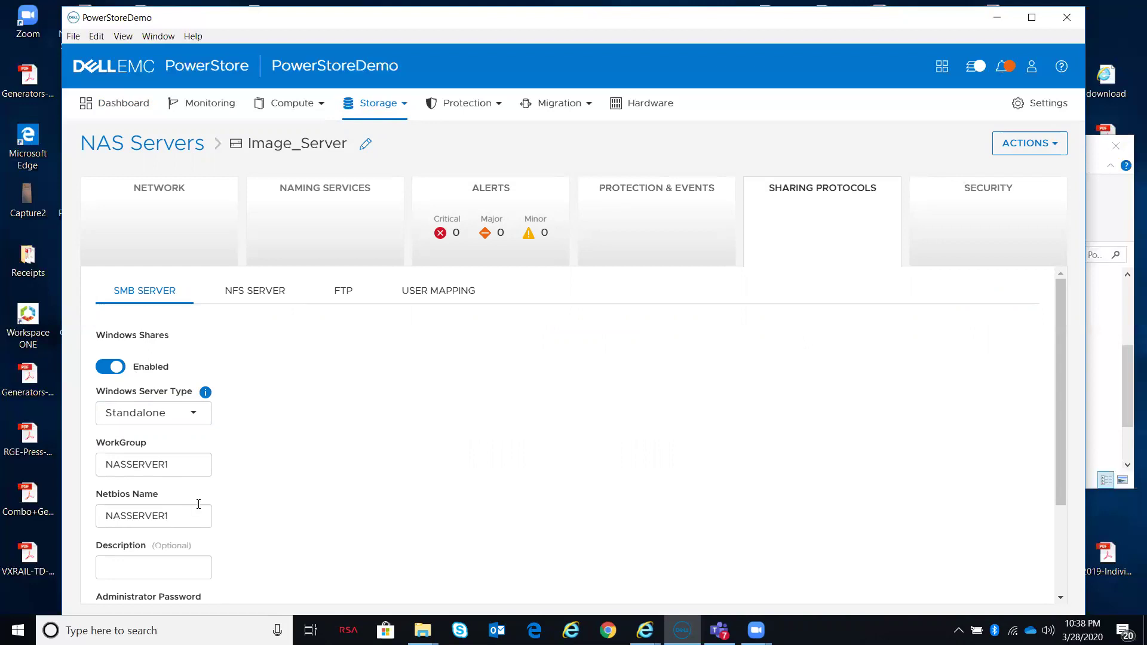
{"action": "left_click", "coordinate": [344, 291]}
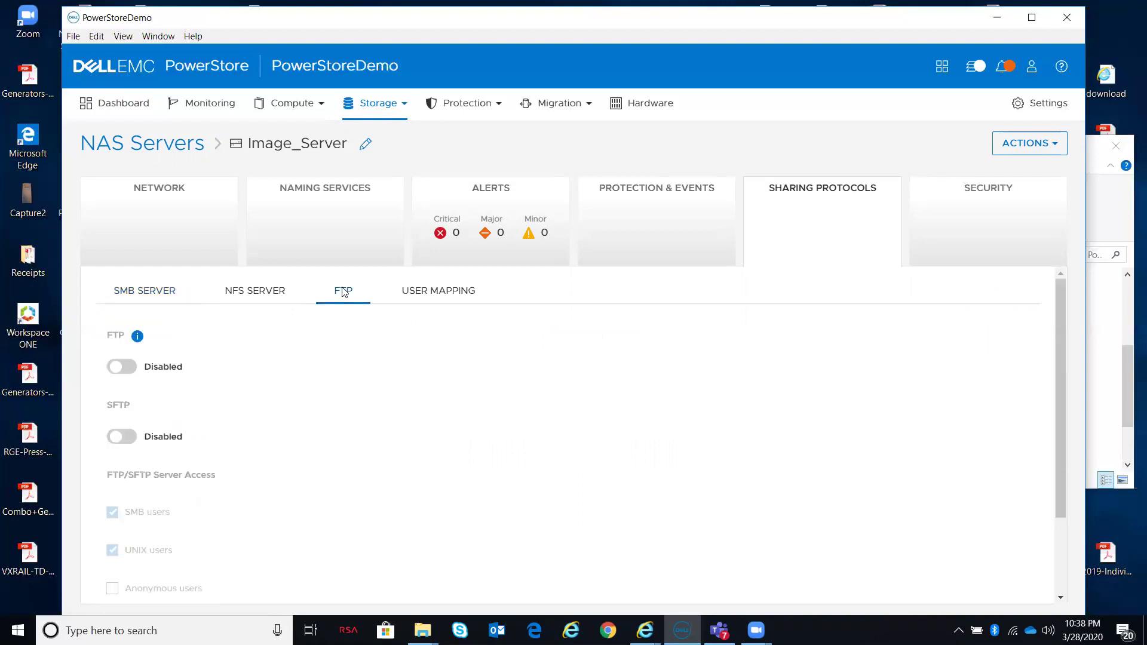
{"action": "left_click", "coordinate": [147, 297]}
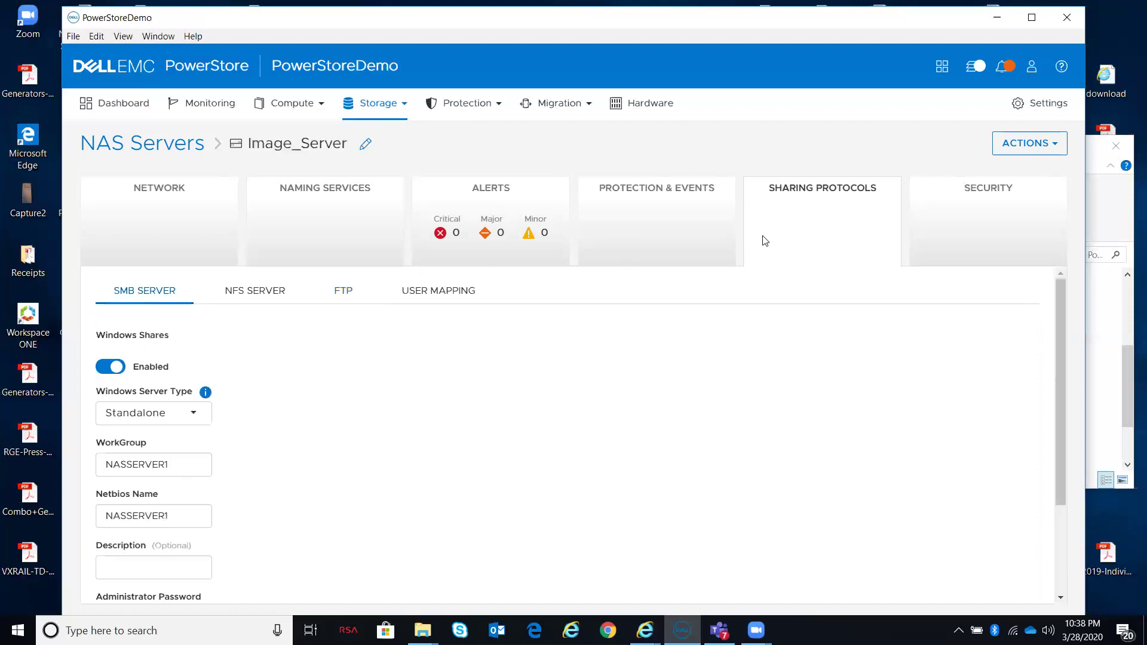
Enable Kerberos in Image_Server's Security settings, dismissing the unsaved-changes warnings.
{"action": "left_click", "coordinate": [986, 236]}
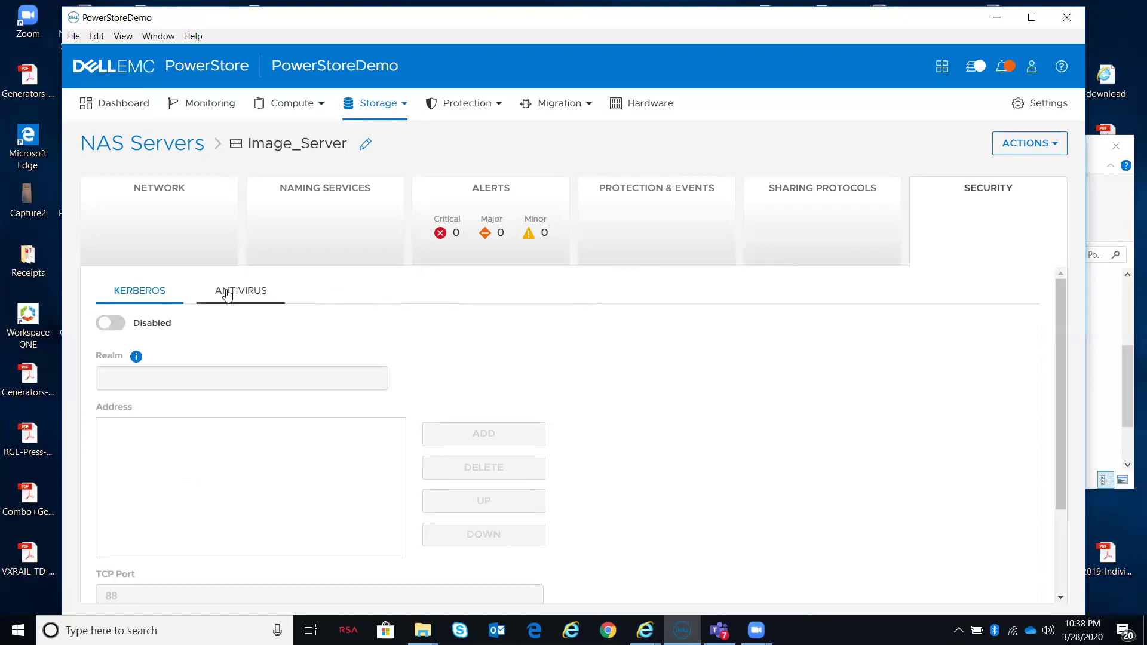
{"action": "left_click", "coordinate": [122, 326]}
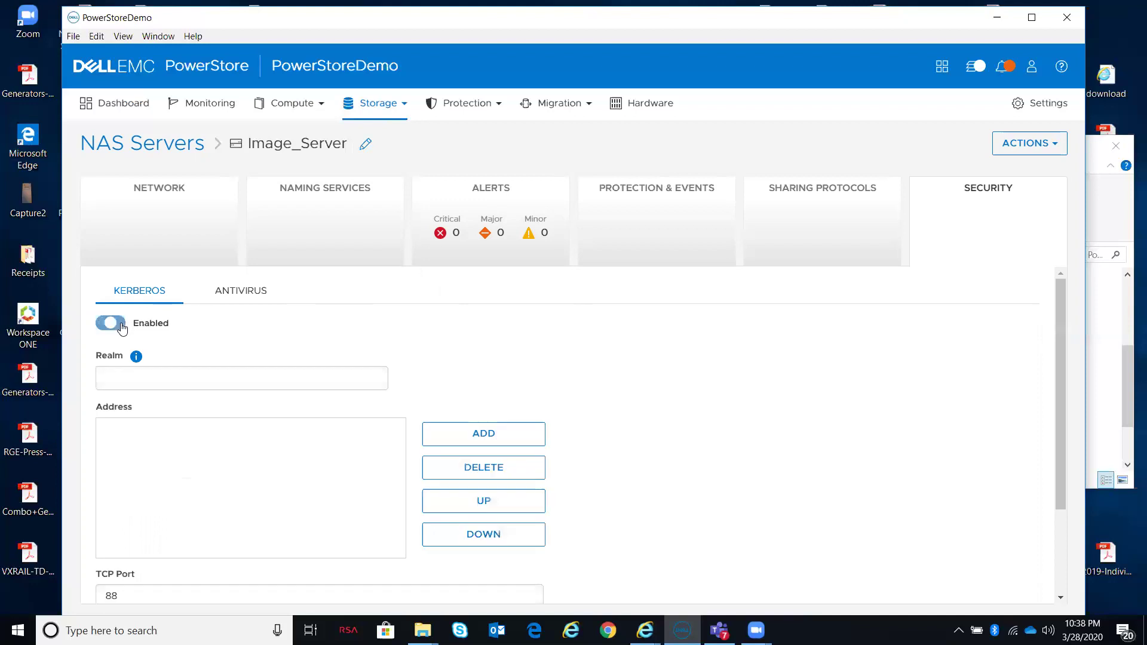
{"action": "left_click", "coordinate": [241, 292]}
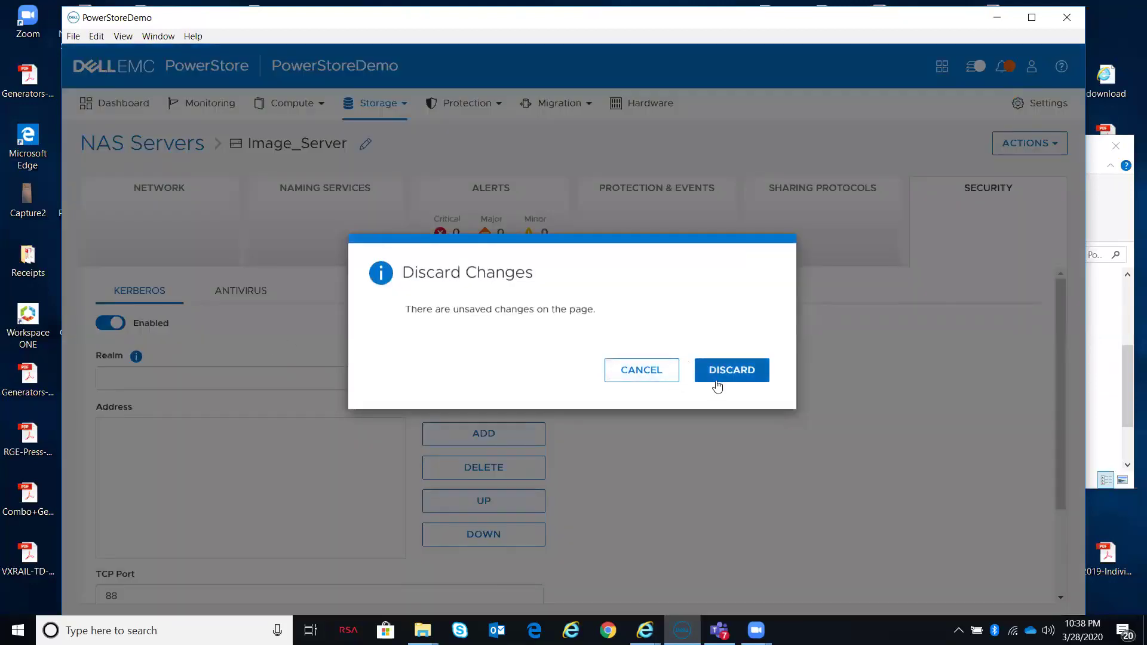
{"action": "left_click", "coordinate": [634, 370]}
{"action": "left_click", "coordinate": [243, 291]}
{"action": "left_click", "coordinate": [657, 380]}
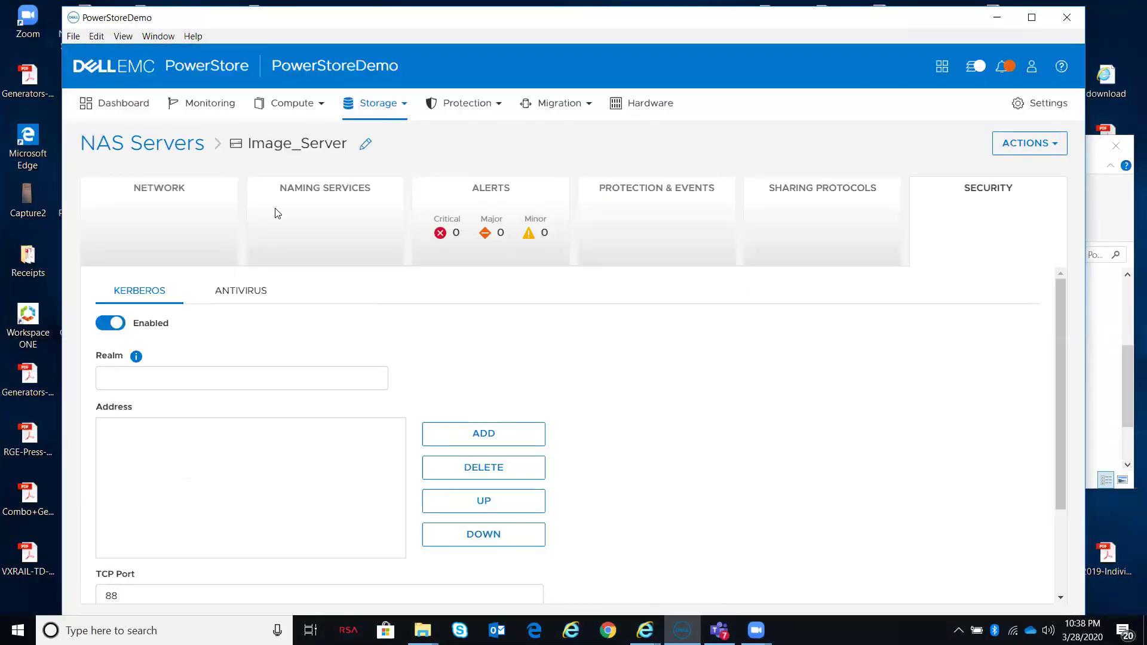
Discard the Kerberos change and return to the NAS Servers list.
{"action": "left_click", "coordinate": [160, 232]}
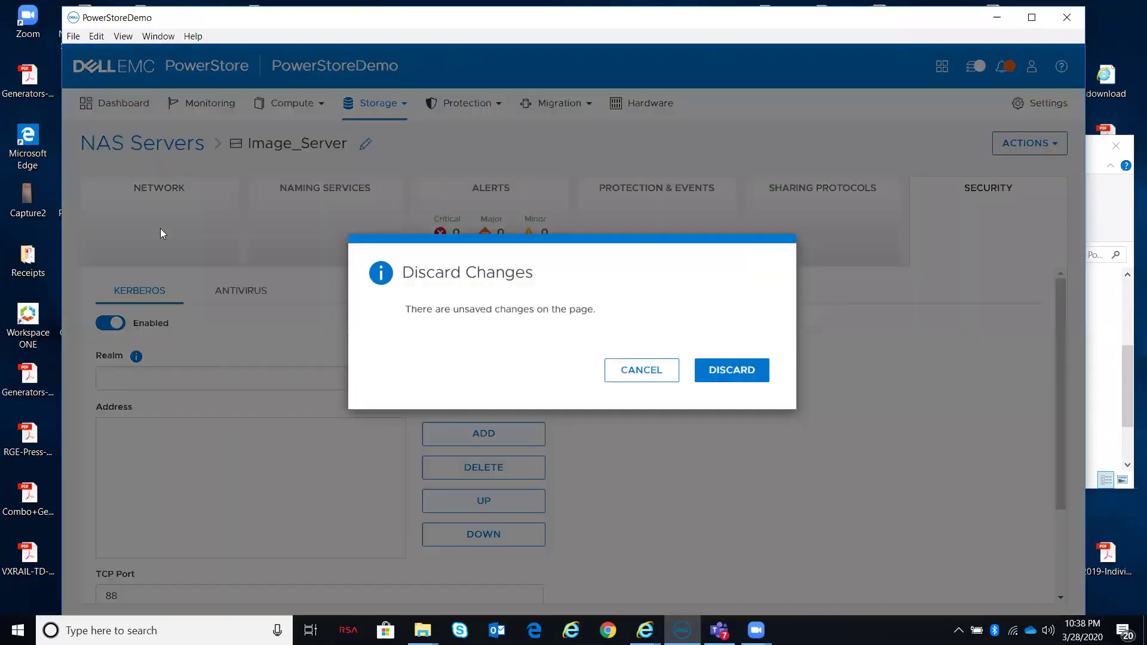
{"action": "left_click", "coordinate": [741, 375]}
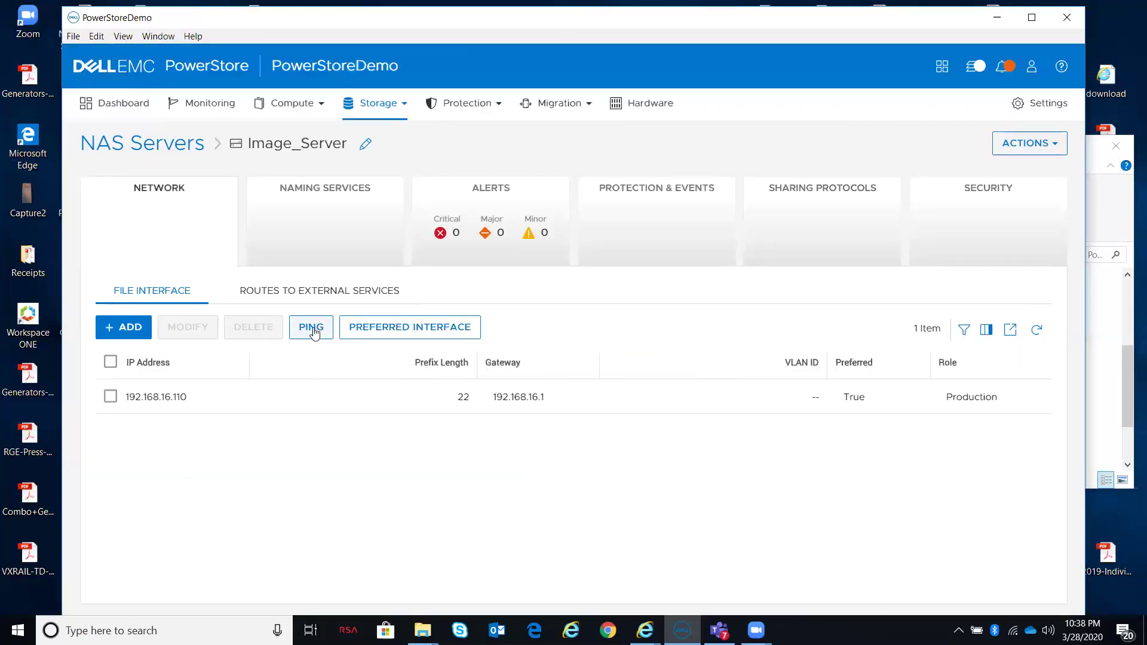
{"action": "left_click", "coordinate": [156, 150]}
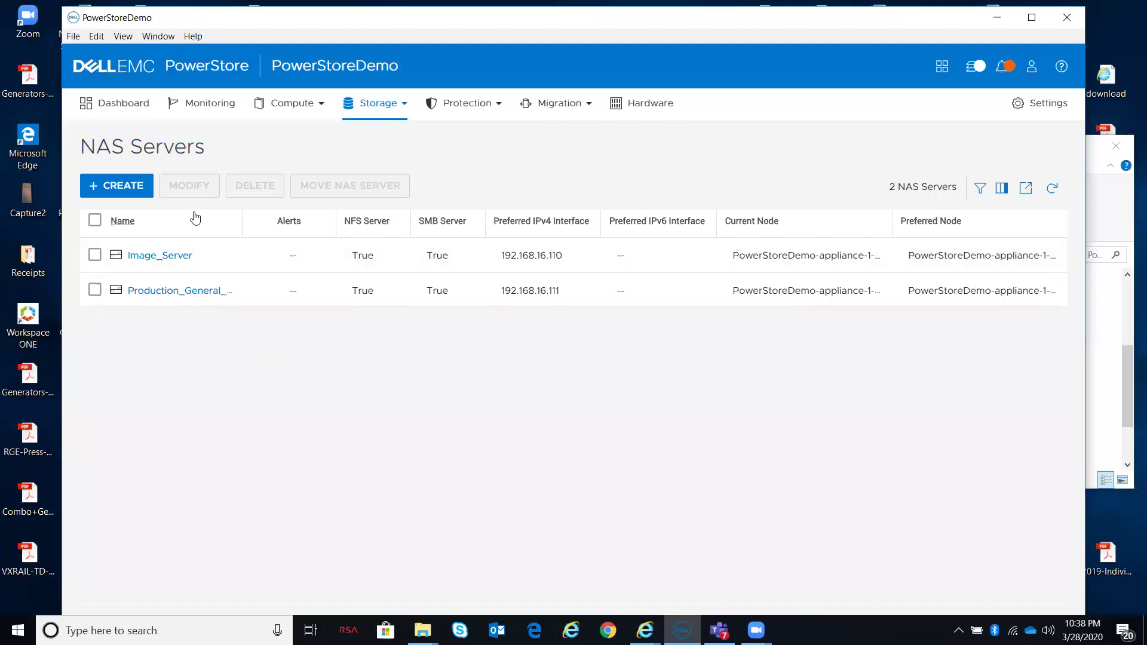
Start the Create NAS Server wizard from the NAS Servers page.
{"action": "left_click", "coordinate": [403, 106]}
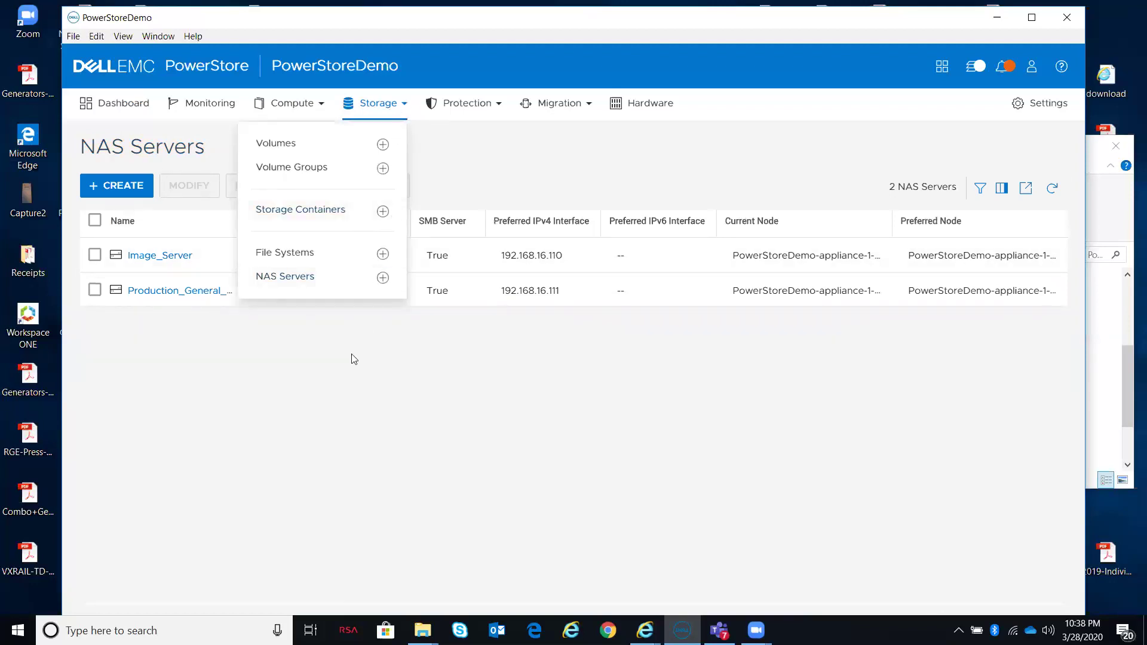
{"action": "left_click", "coordinate": [368, 359]}
{"action": "left_click", "coordinate": [124, 184]}
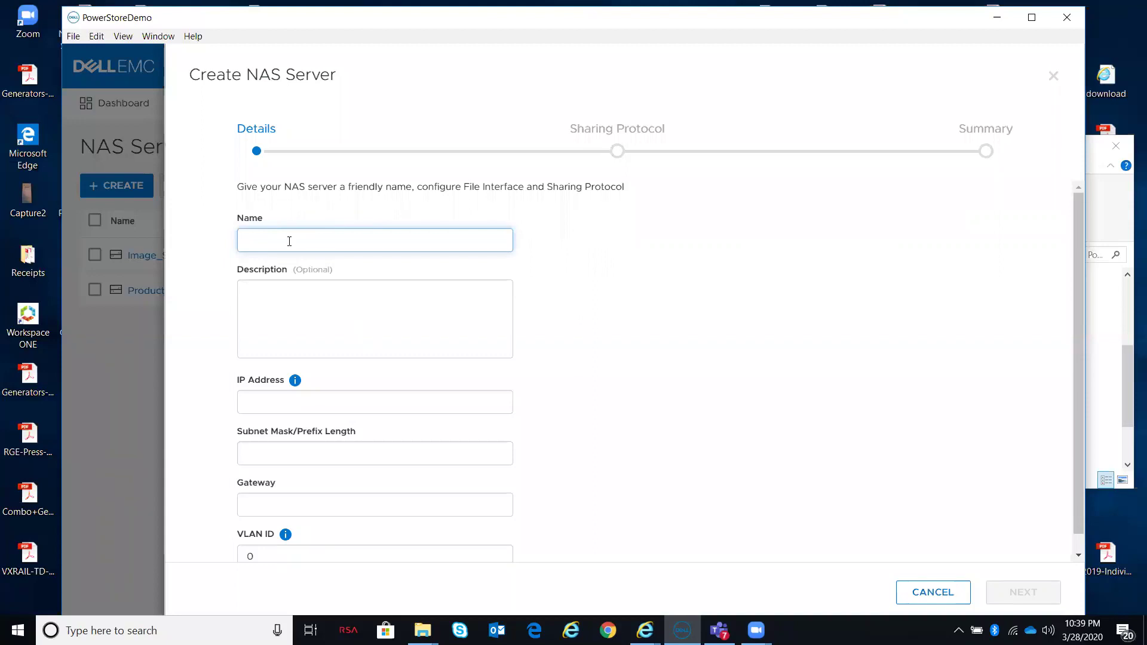
Enter name svr, IP 192.168.10.10, prefix length 24 and gateway 192.168.101.1.
{"action": "type", "text": "vr"}
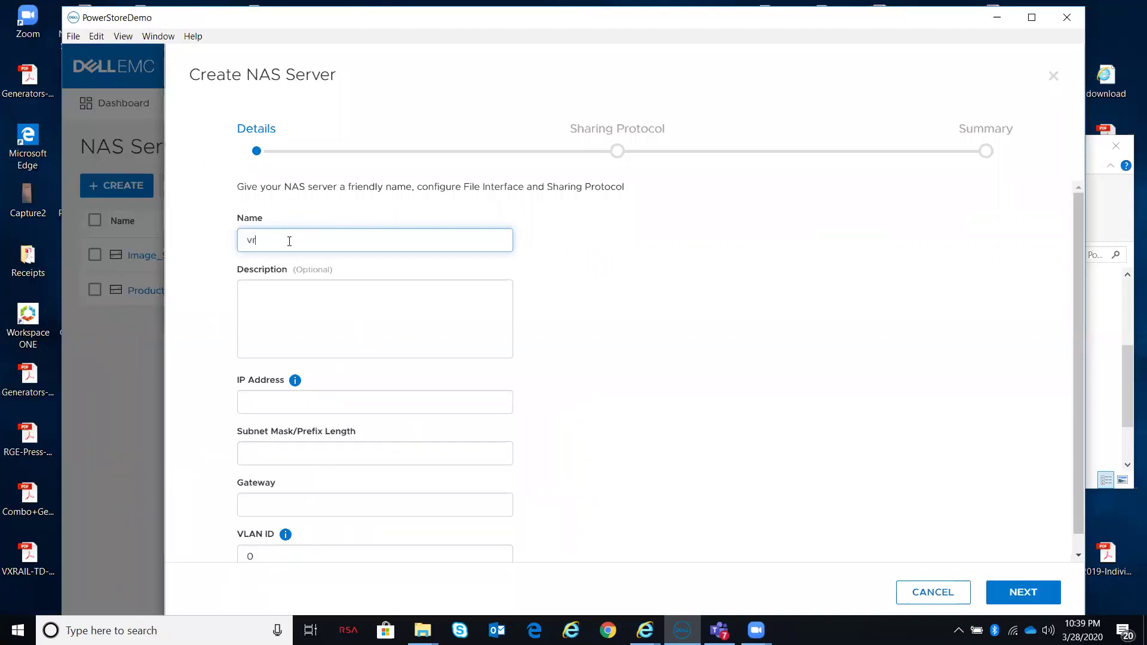
{"action": "key", "text": "BackSpace"}
{"action": "type", "text": "svr"}
{"action": "left_click", "coordinate": [300, 409]}
{"action": "type", "text": "192.168"}
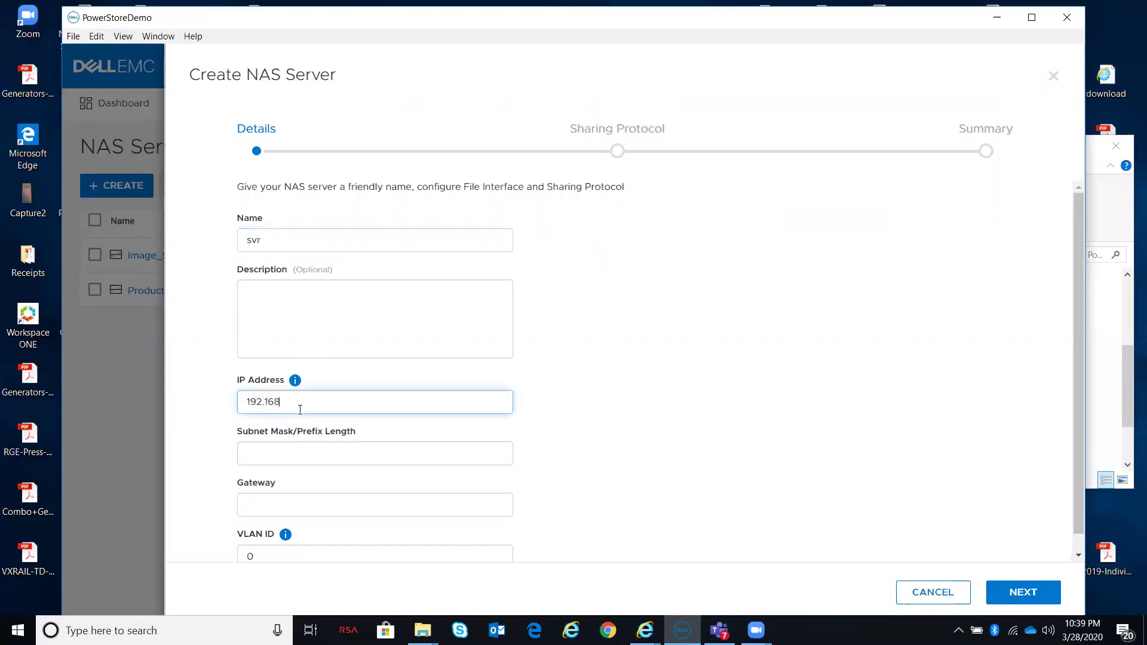
{"action": "type", "text": ".10.10"}
{"action": "key", "text": "Tab"}
{"action": "type", "text": "24"}
{"action": "key", "text": "Tab"}
{"action": "type", "text": "192.168"}
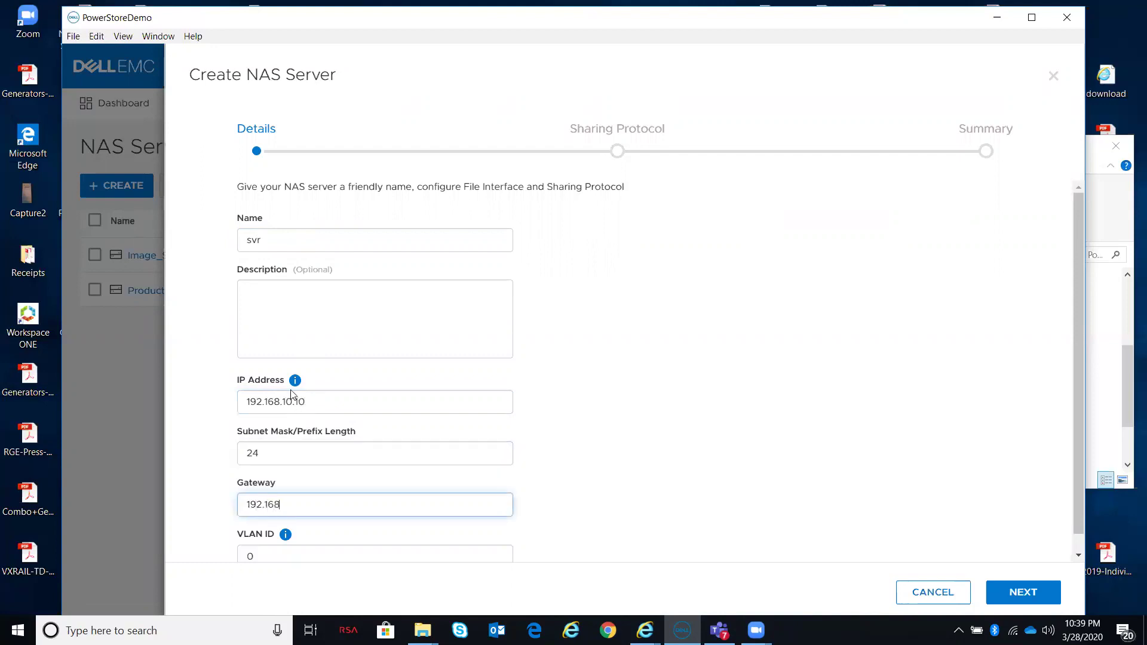
{"action": "type", "text": ".101"}
{"action": "type", "text": ".10.1"}
On the sharing protocols step, leave only SMB enabled with NFSv3 and NFSv4 off.
{"action": "left_click", "coordinate": [1025, 594]}
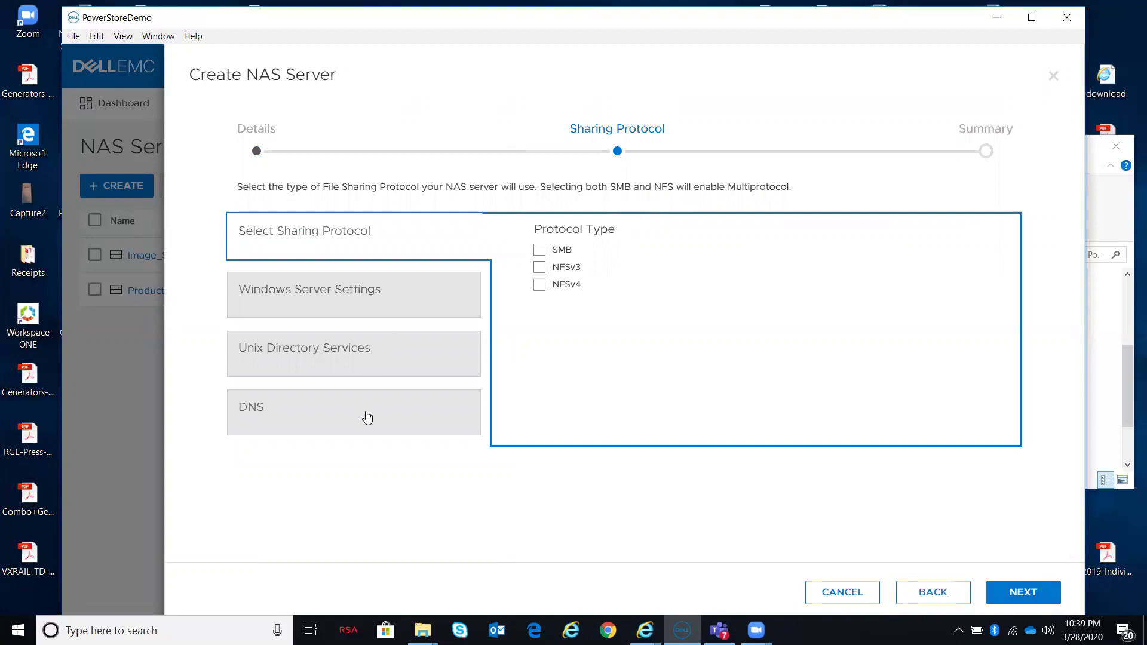
{"action": "left_click", "coordinate": [540, 251]}
{"action": "left_click", "coordinate": [540, 267]}
{"action": "left_click", "coordinate": [539, 284]}
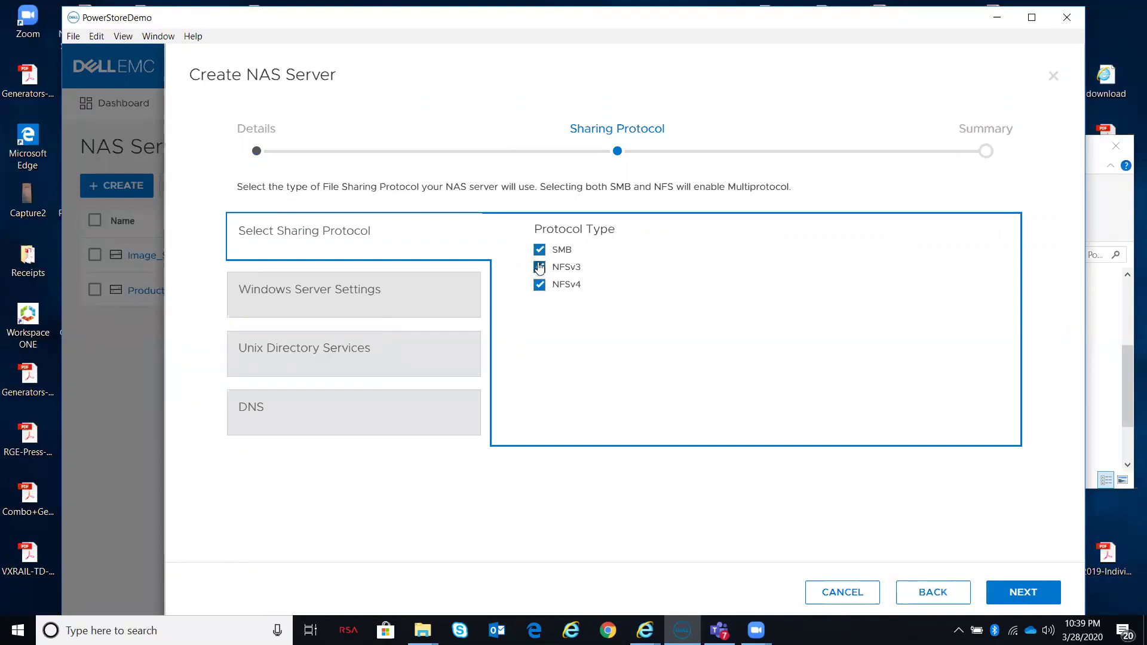
{"action": "left_click", "coordinate": [540, 267]}
{"action": "left_click", "coordinate": [540, 284]}
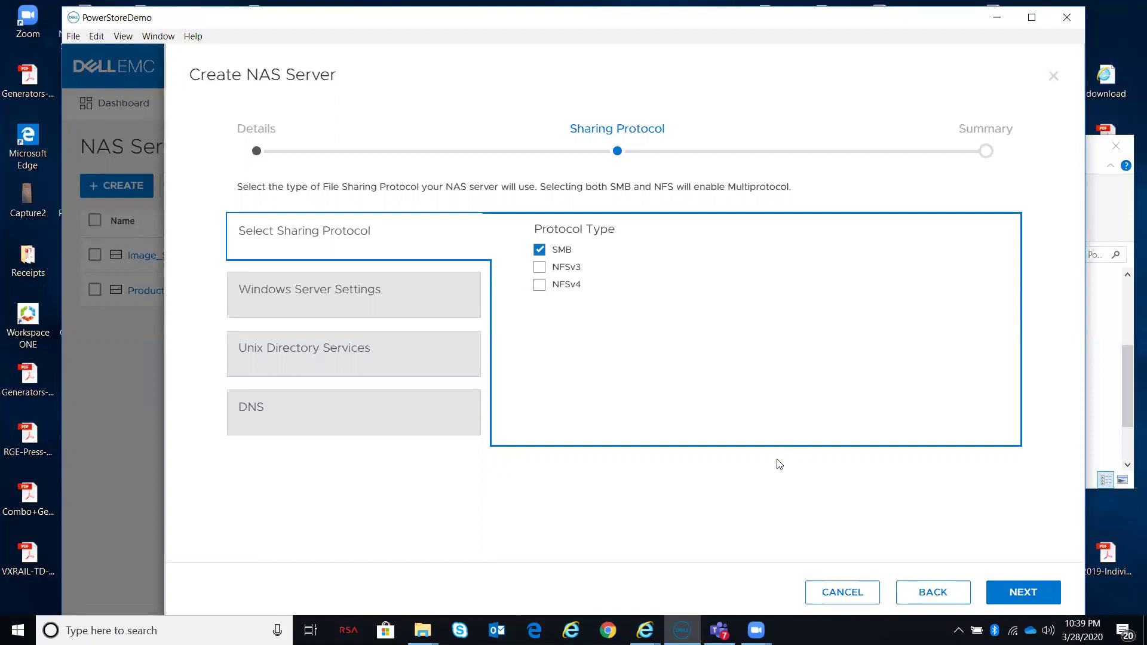
Check the Windows server type choices, then cancel the NAS server wizard.
{"action": "left_click", "coordinate": [1015, 592]}
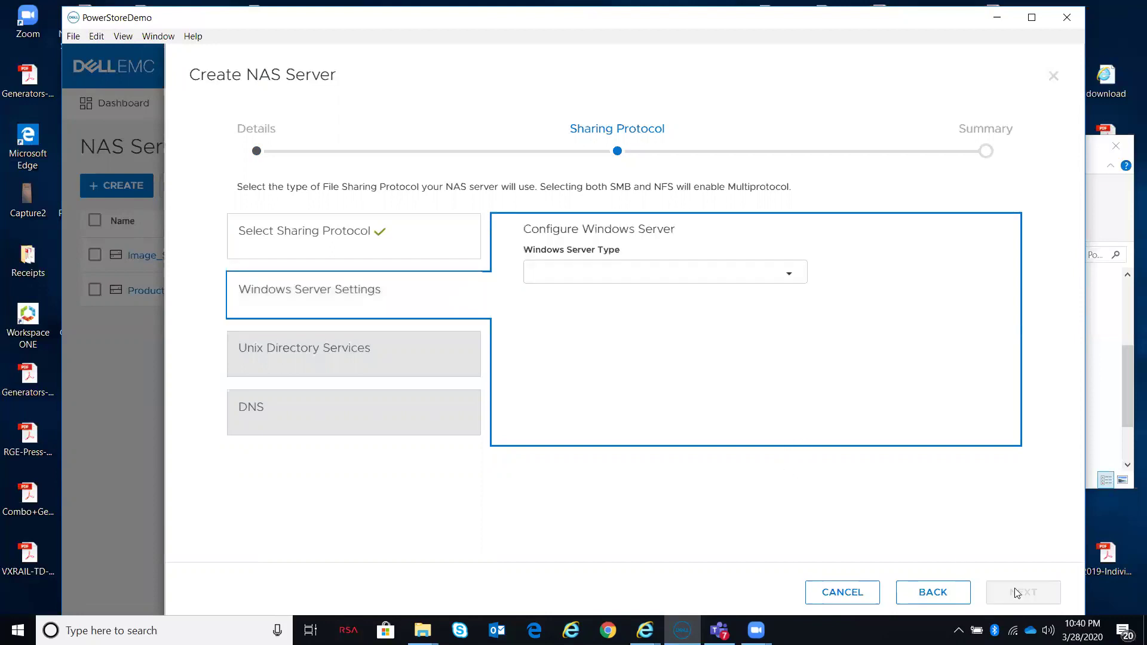
{"action": "left_click", "coordinate": [788, 276]}
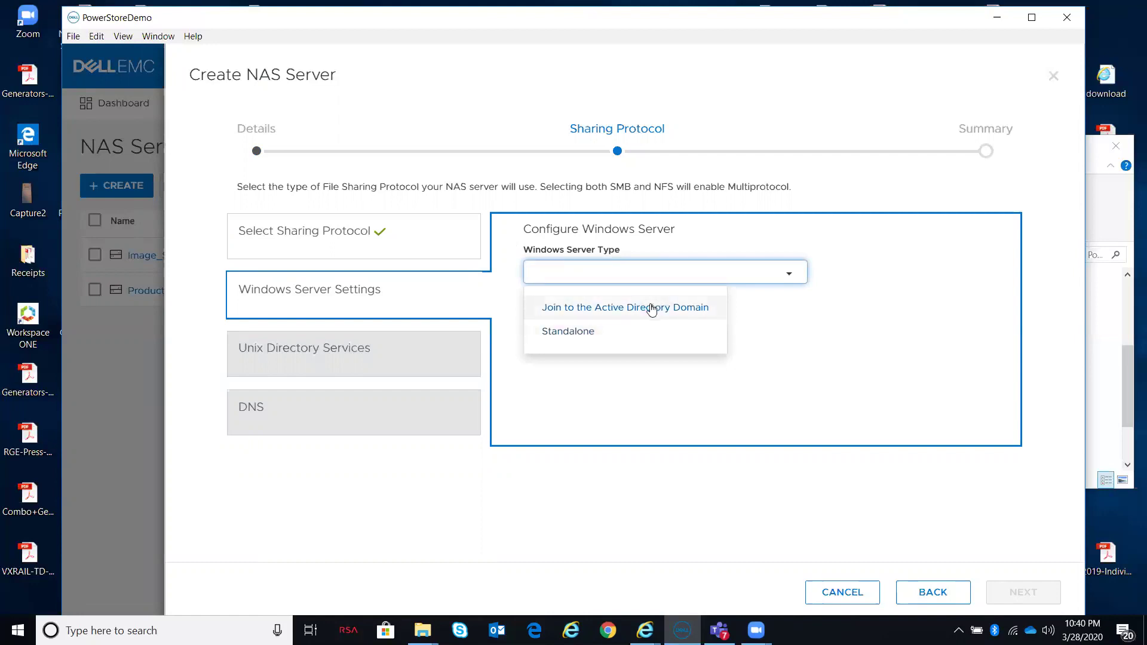
{"action": "left_click", "coordinate": [863, 604]}
Discard the unfinished NAS server and open the File Systems list, scrolling the table.
{"action": "left_click", "coordinate": [754, 372]}
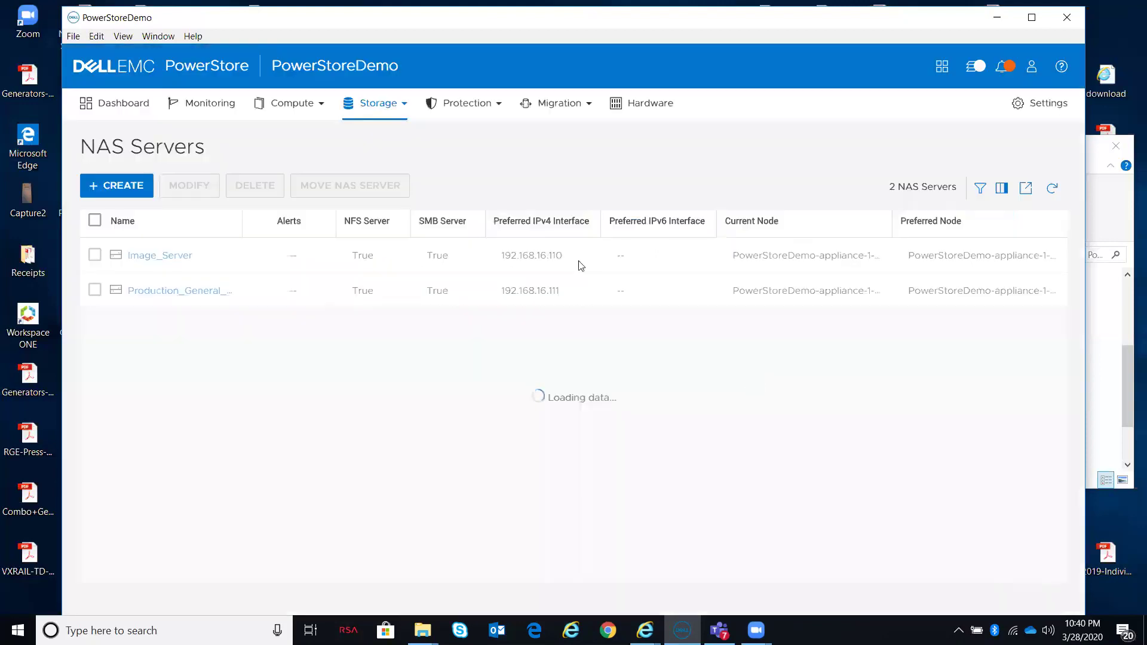
{"action": "left_click", "coordinate": [383, 106]}
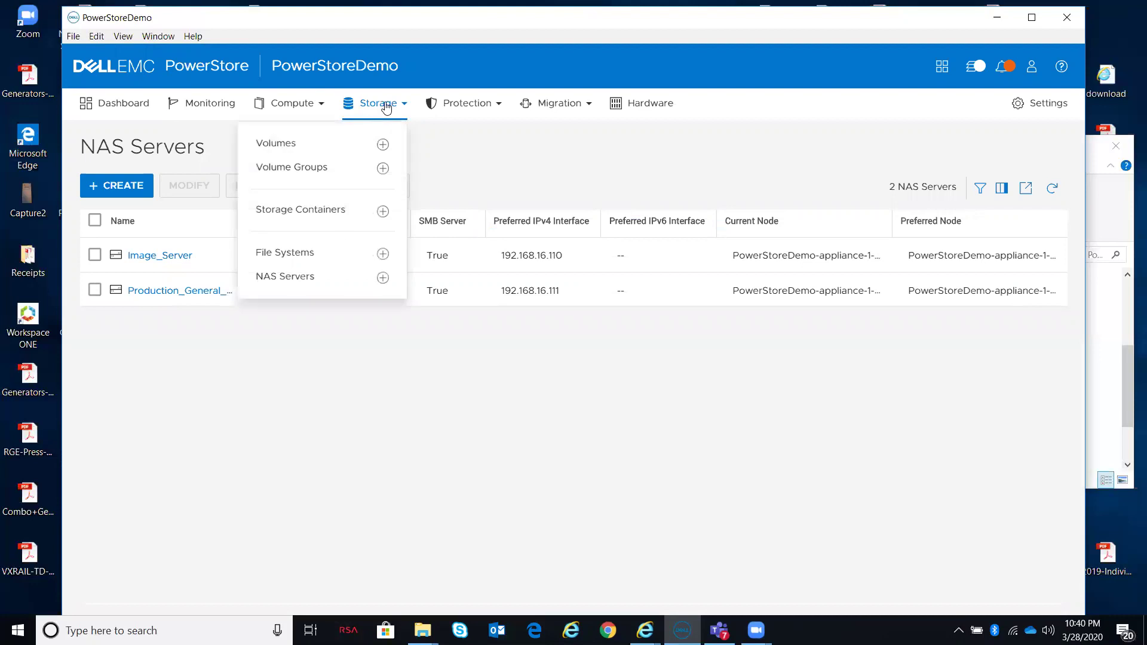
{"action": "left_click", "coordinate": [314, 254]}
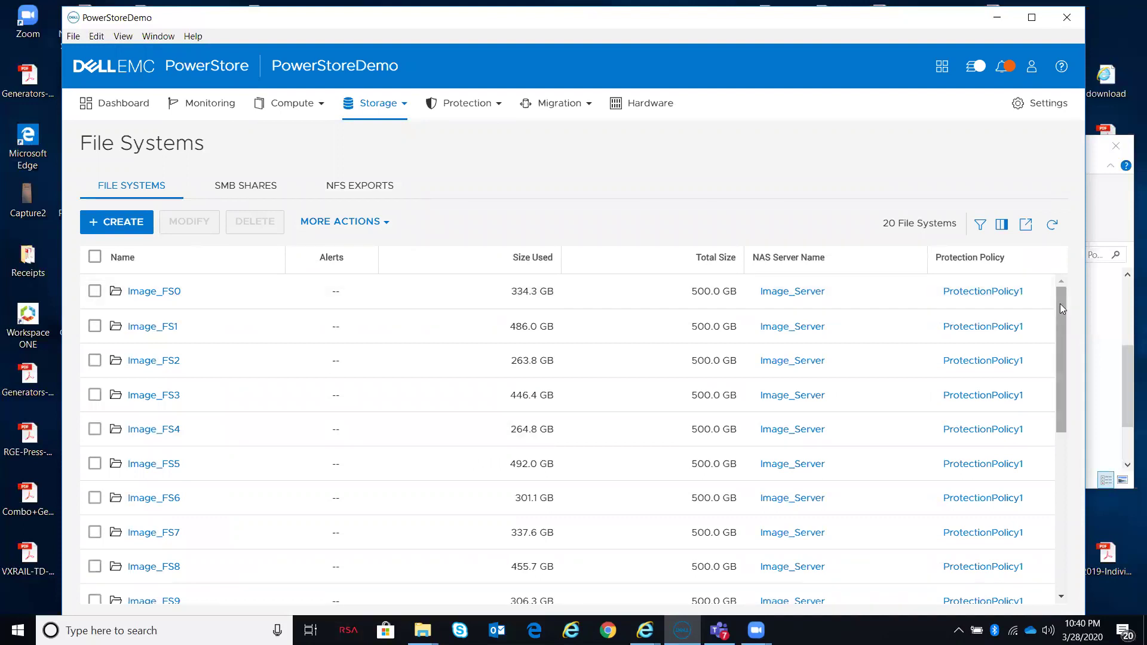
{"action": "left_click_drag", "start_coordinate": [1061, 304], "coordinate": [1043, 281]}
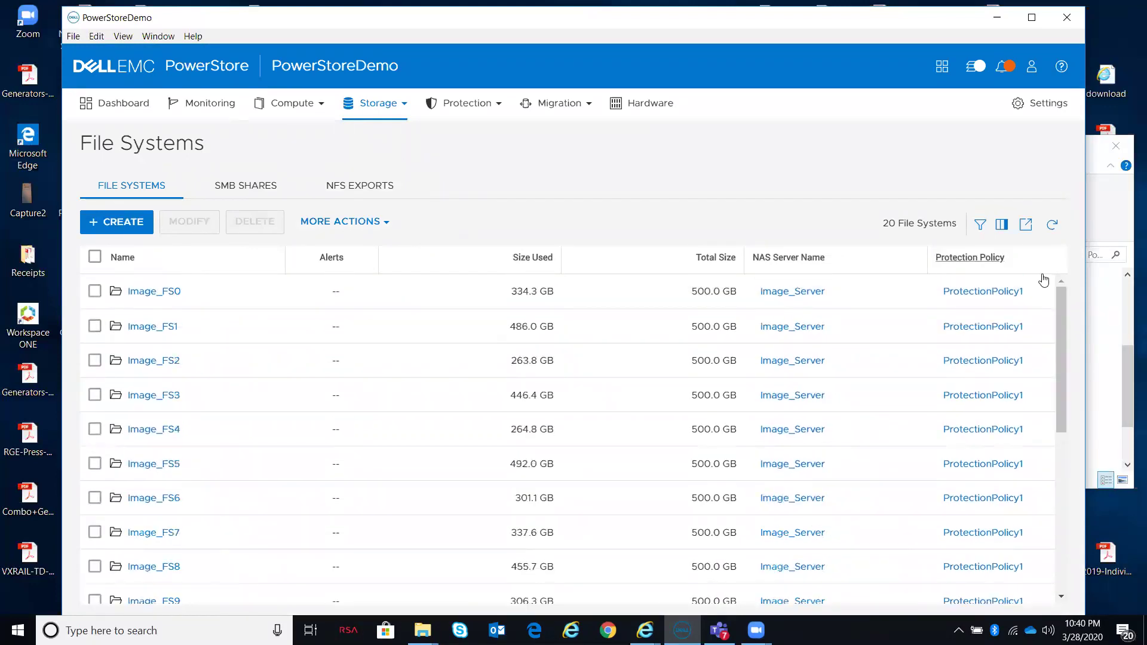
Open Image_FS0, check its Performance, Alerts, Protection and Quotas, then return to File Systems.
{"action": "left_click", "coordinate": [145, 293]}
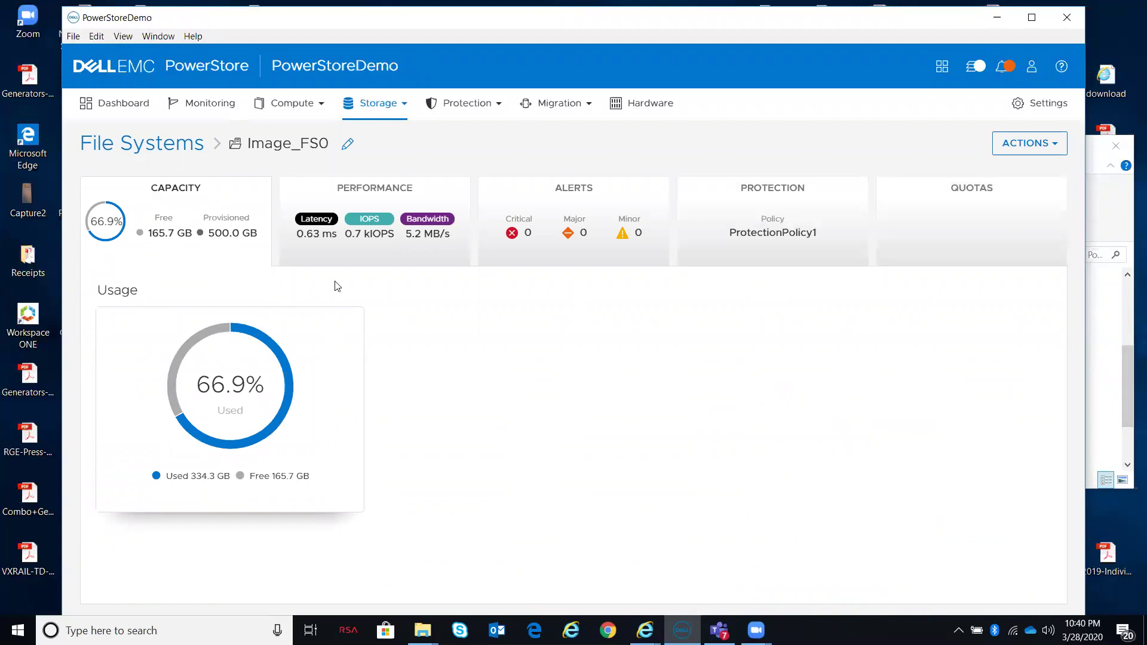
{"action": "left_click", "coordinate": [355, 195]}
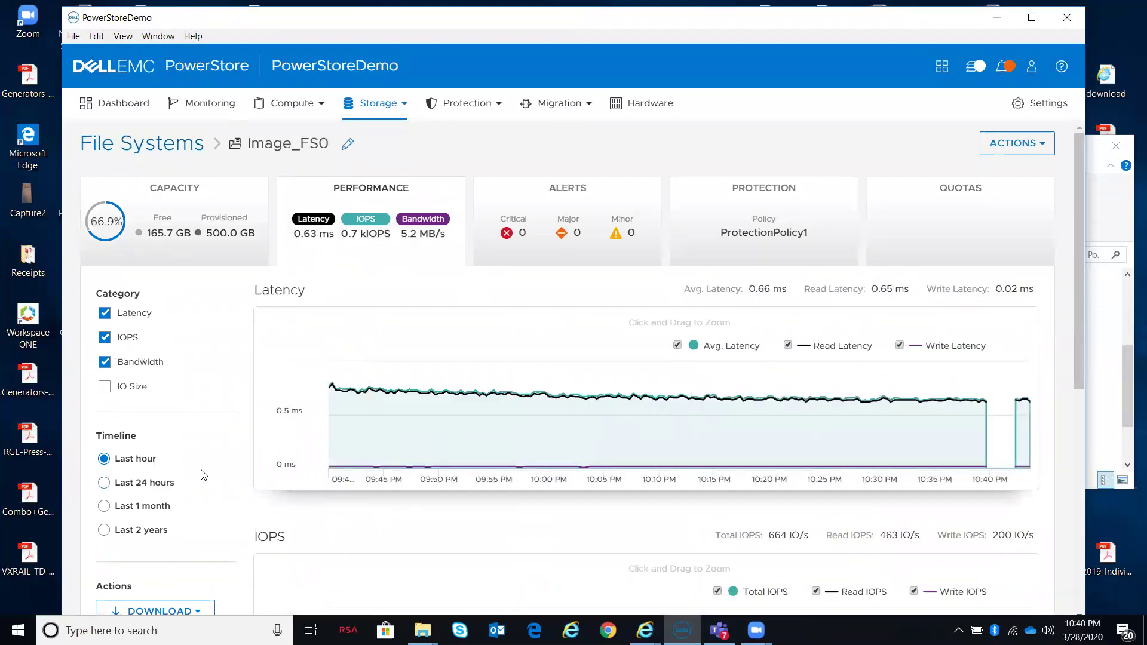
{"action": "left_click", "coordinate": [547, 232]}
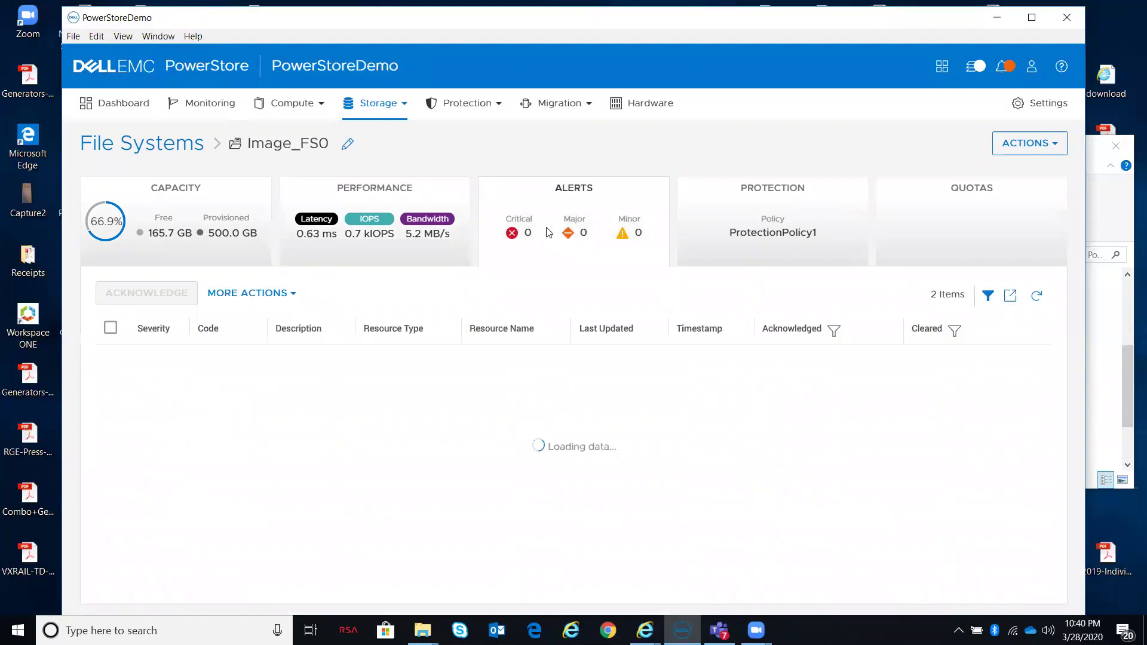
{"action": "left_click", "coordinate": [843, 207]}
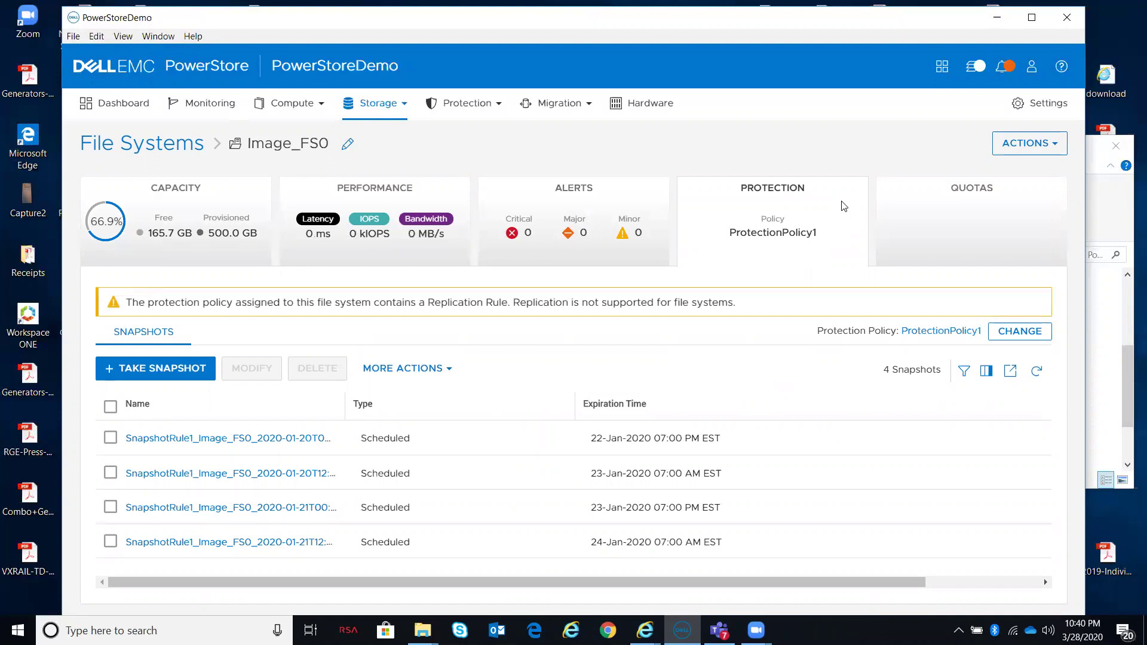
{"action": "left_click", "coordinate": [959, 215]}
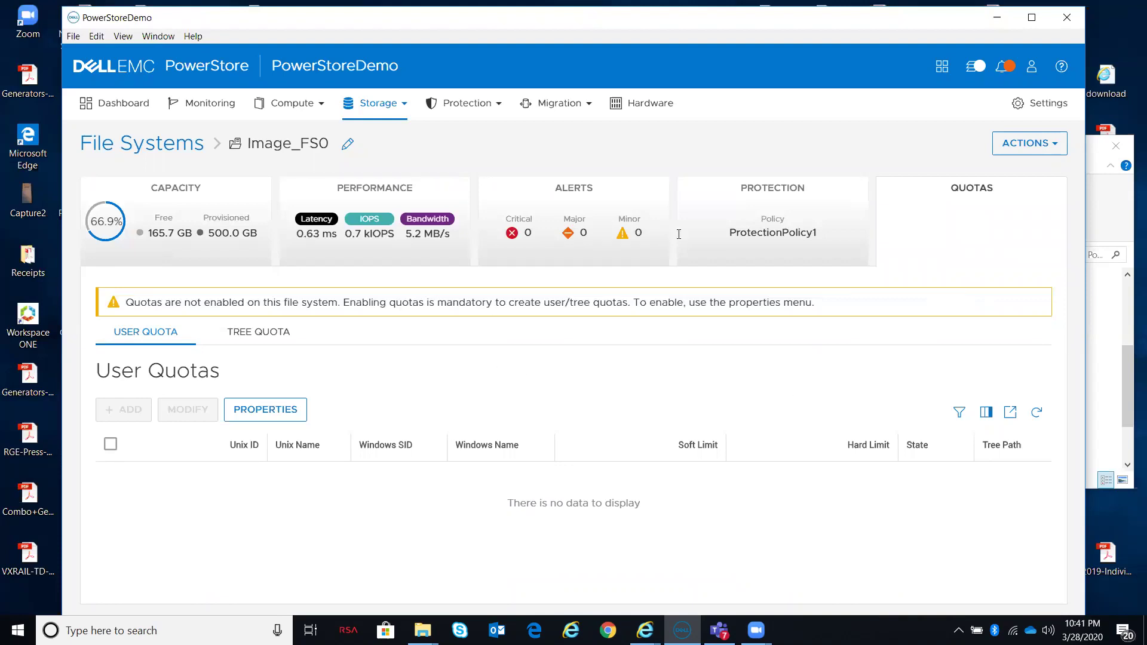
{"action": "left_click", "coordinate": [131, 142]}
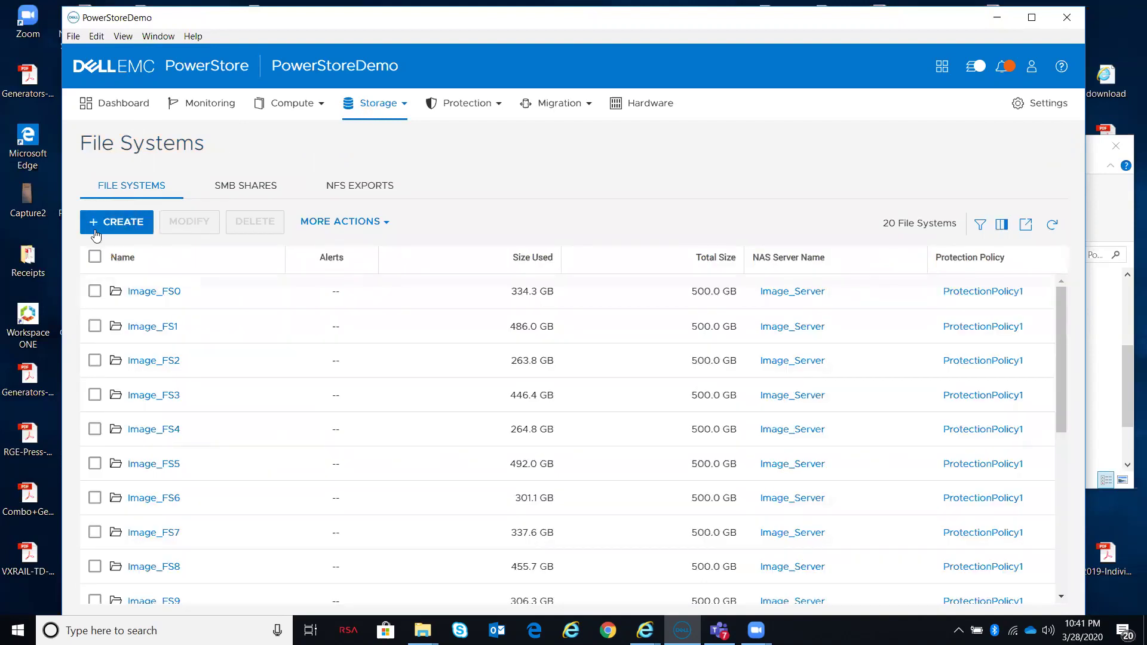
Start a new file system hosted on Production_General_Server.
{"action": "left_click", "coordinate": [118, 225]}
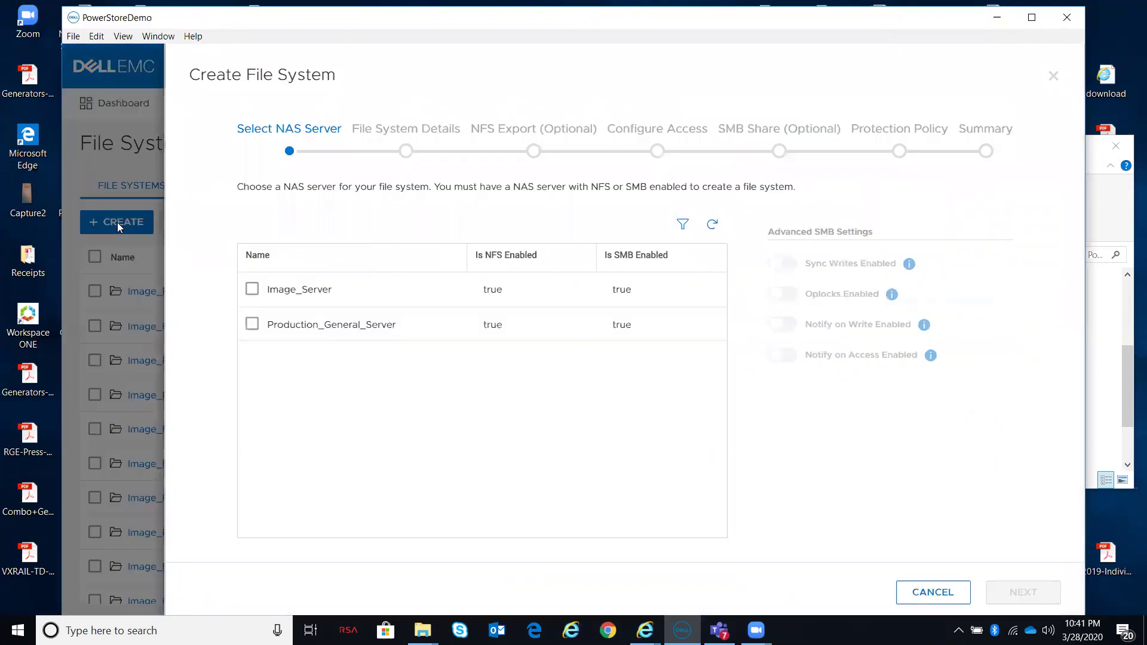
{"action": "left_click", "coordinate": [252, 324]}
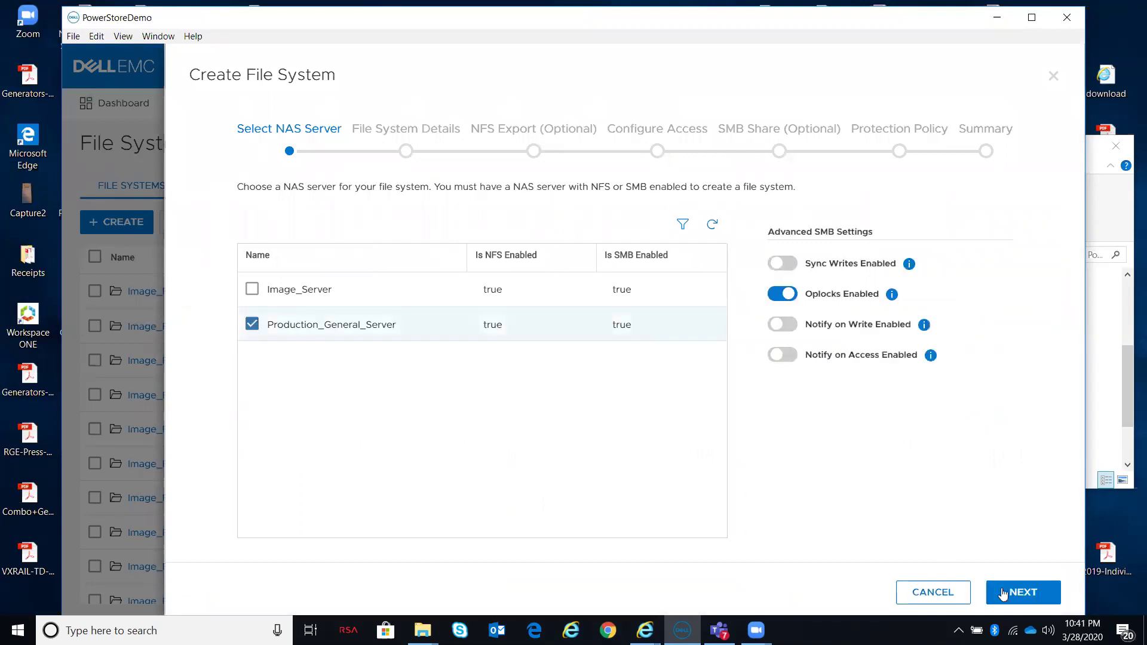
{"action": "left_click", "coordinate": [1022, 593]}
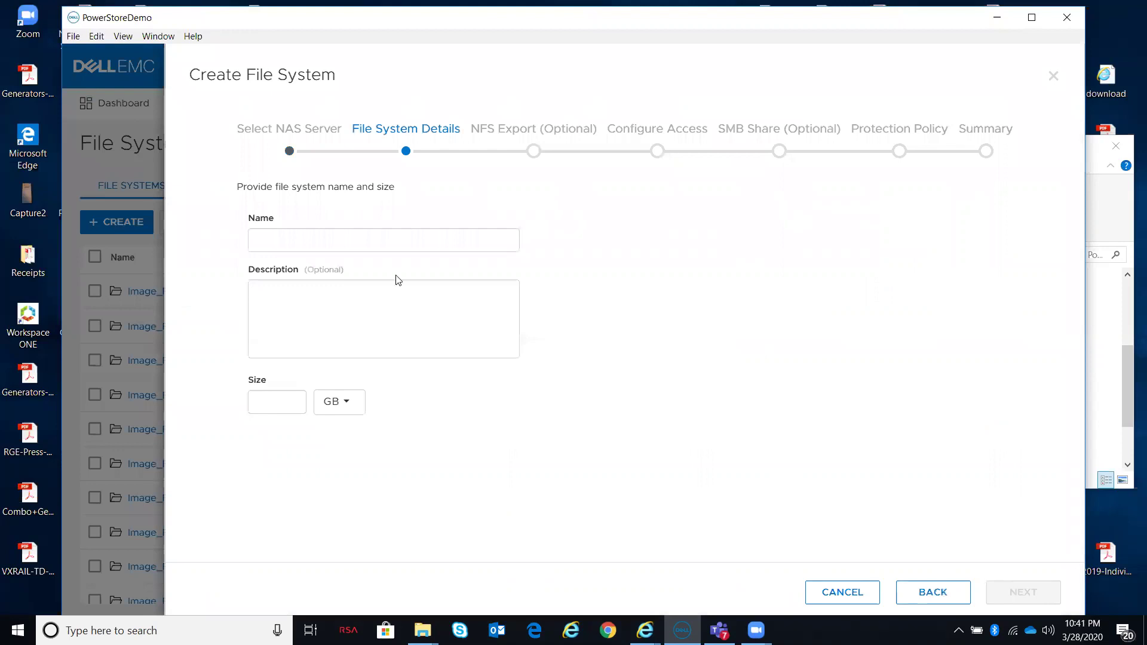
Name the file system fs1, enter its size, and continue to NFS Export.
{"action": "left_click", "coordinate": [362, 236]}
{"action": "type", "text": "fs1"}
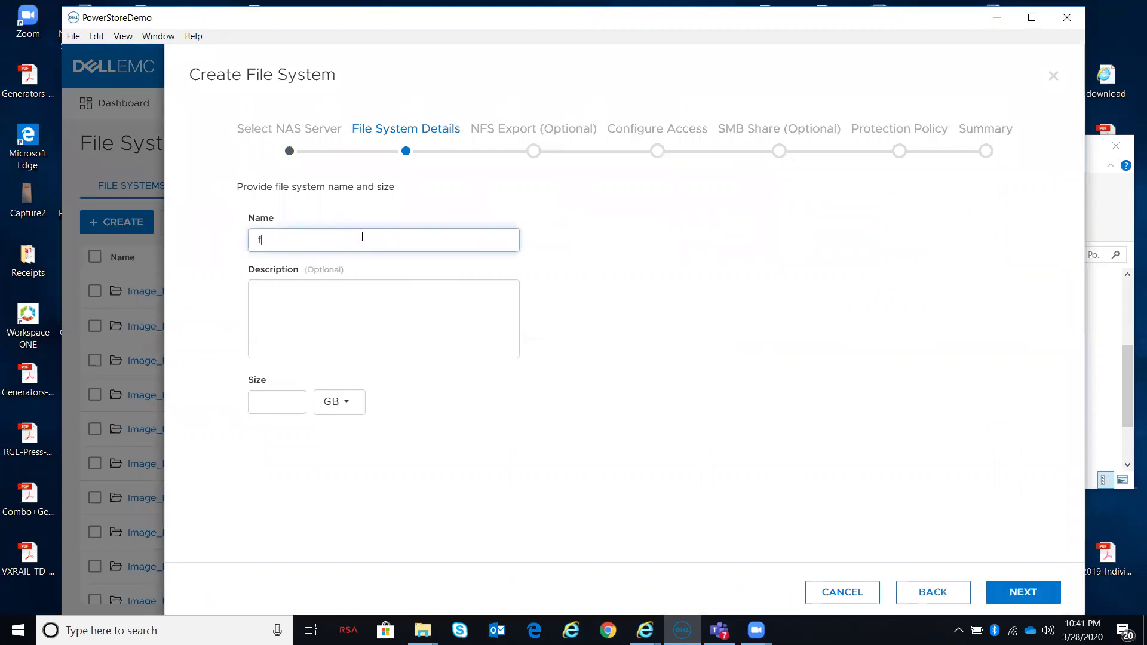
{"action": "left_click", "coordinate": [289, 409]}
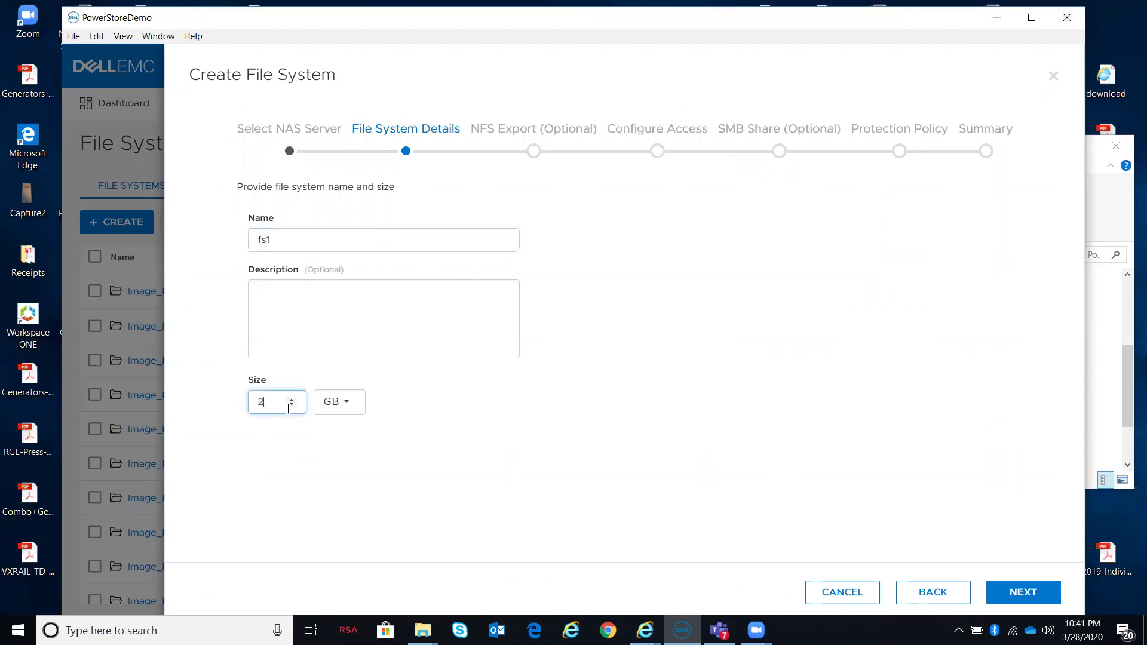
{"action": "left_click", "coordinate": [1038, 591]}
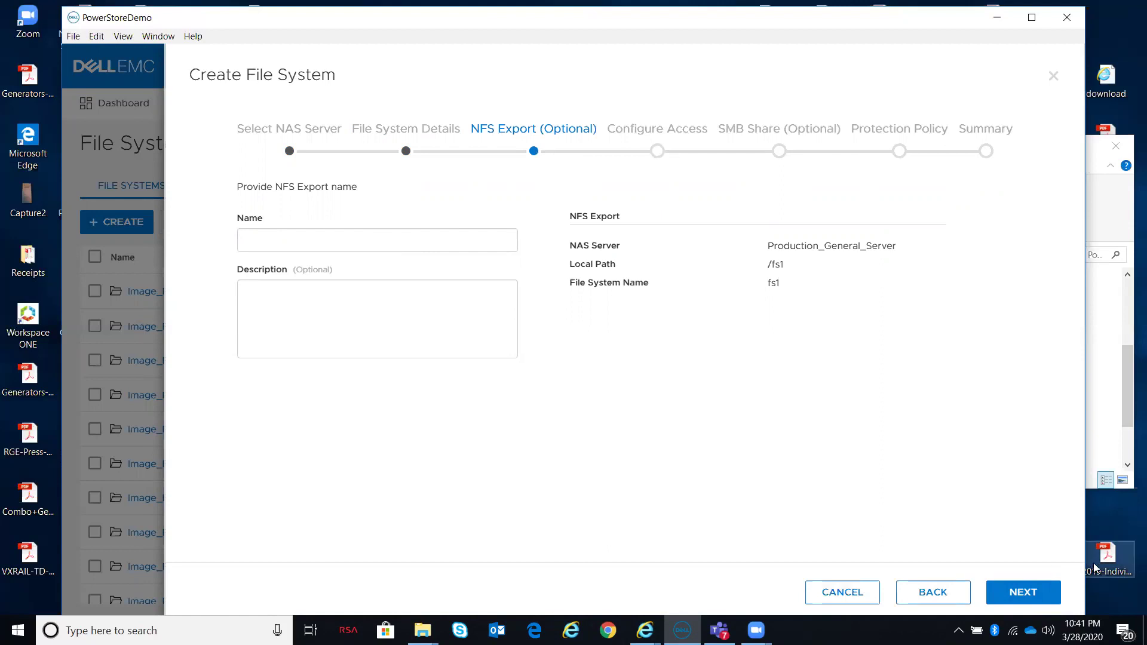
Skip the NFS export, SMB share and protection policy steps to review the summary.
{"action": "left_click", "coordinate": [1035, 593]}
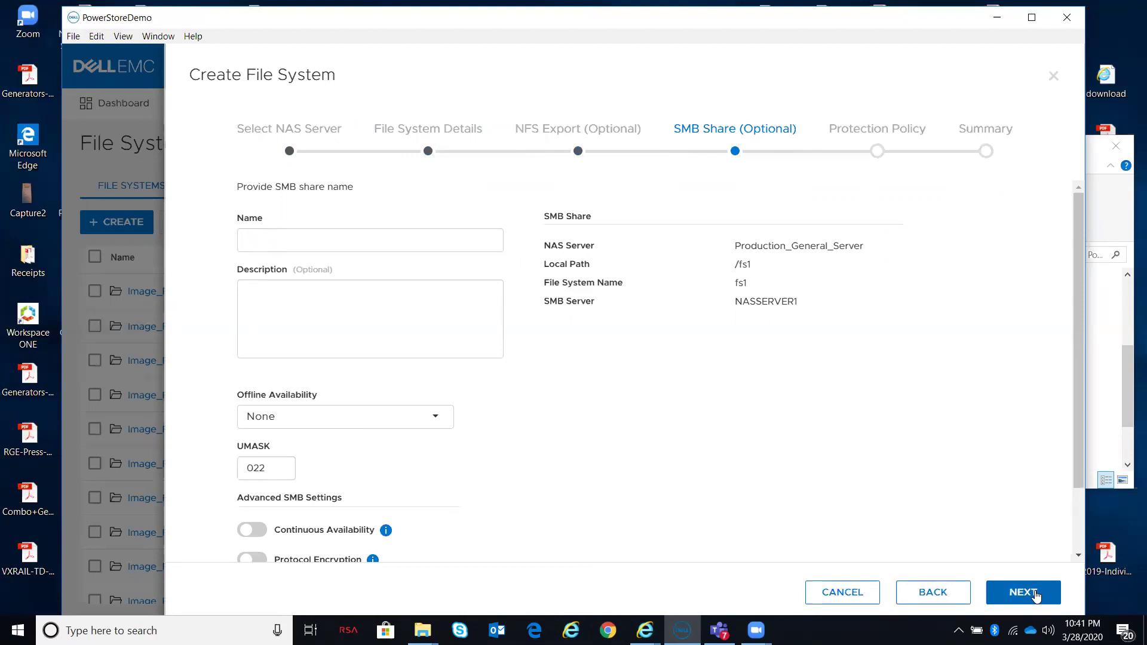
{"action": "left_click", "coordinate": [1035, 593]}
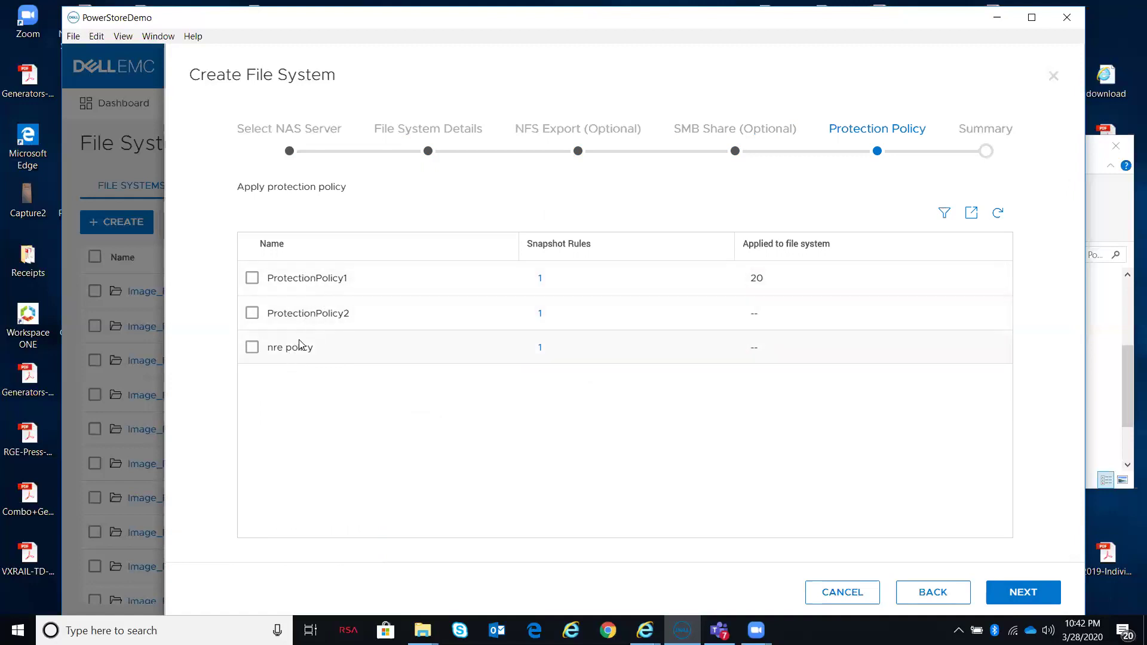
{"action": "left_click", "coordinate": [1026, 588]}
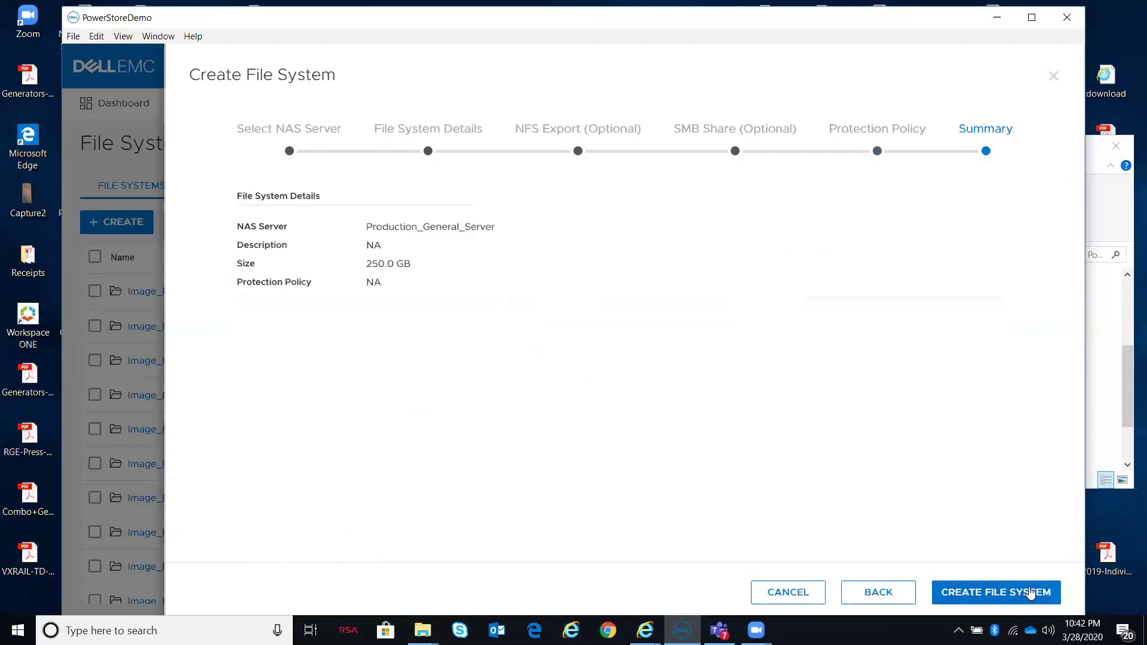
Create the fs1 file system and scroll the list to confirm its 250.0 GB entry.
{"action": "left_click", "coordinate": [956, 591]}
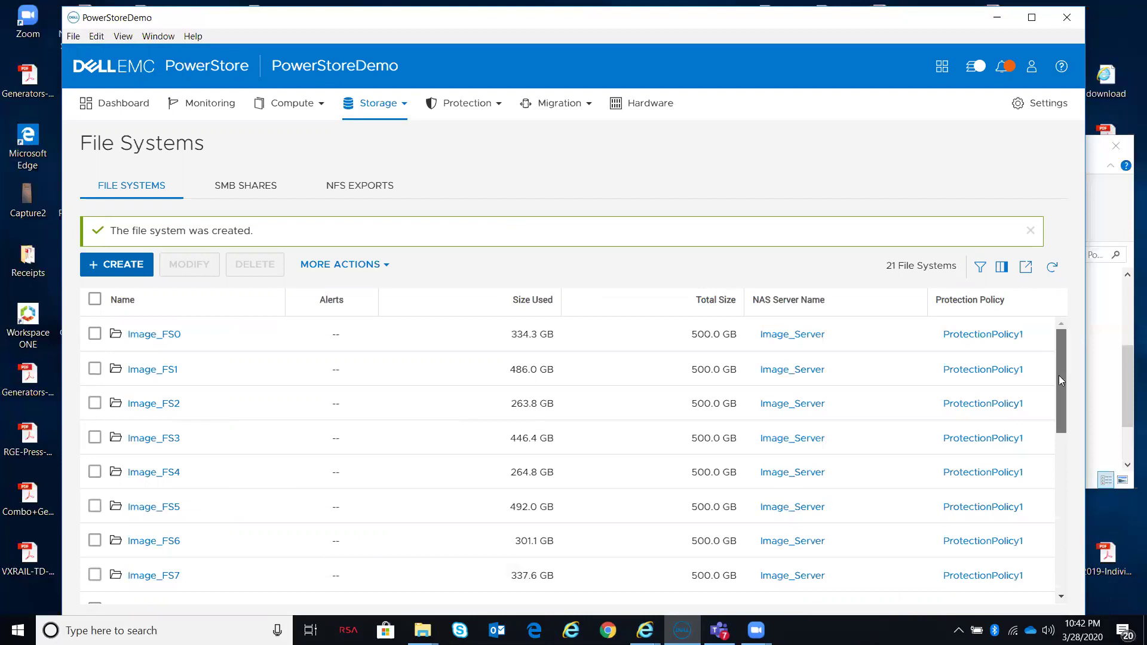
{"action": "left_click_drag", "start_coordinate": [1057, 377], "coordinate": [1088, 551]}
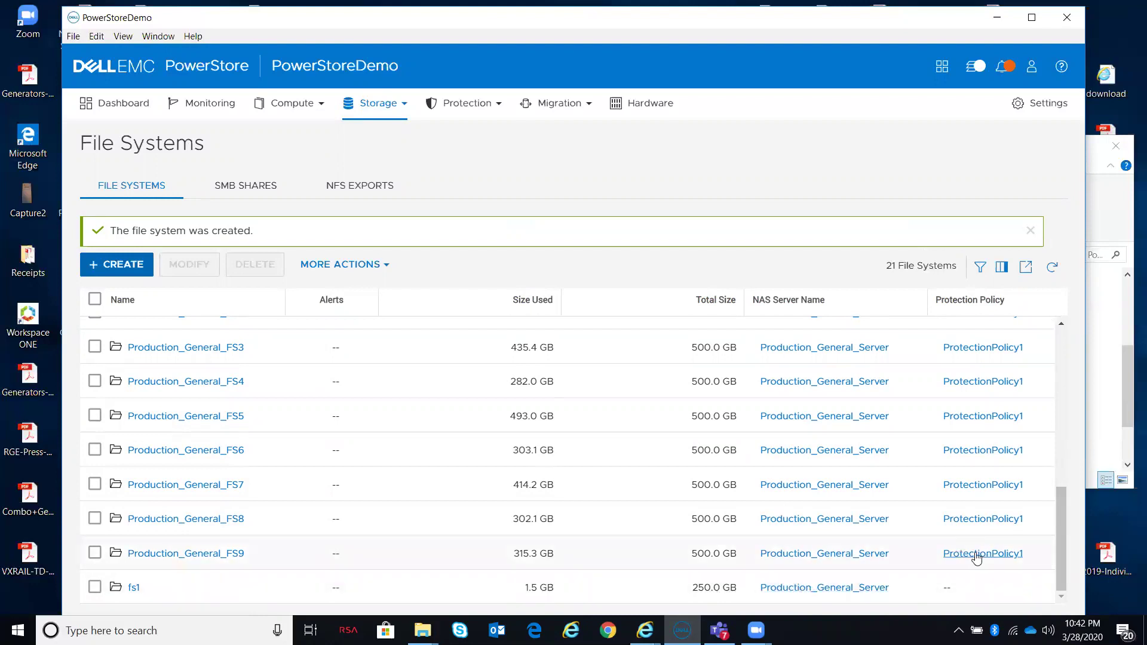
Open fs1's details and check its protection and capacity (0.6% used of 250.0 GB).
{"action": "left_click", "coordinate": [135, 588]}
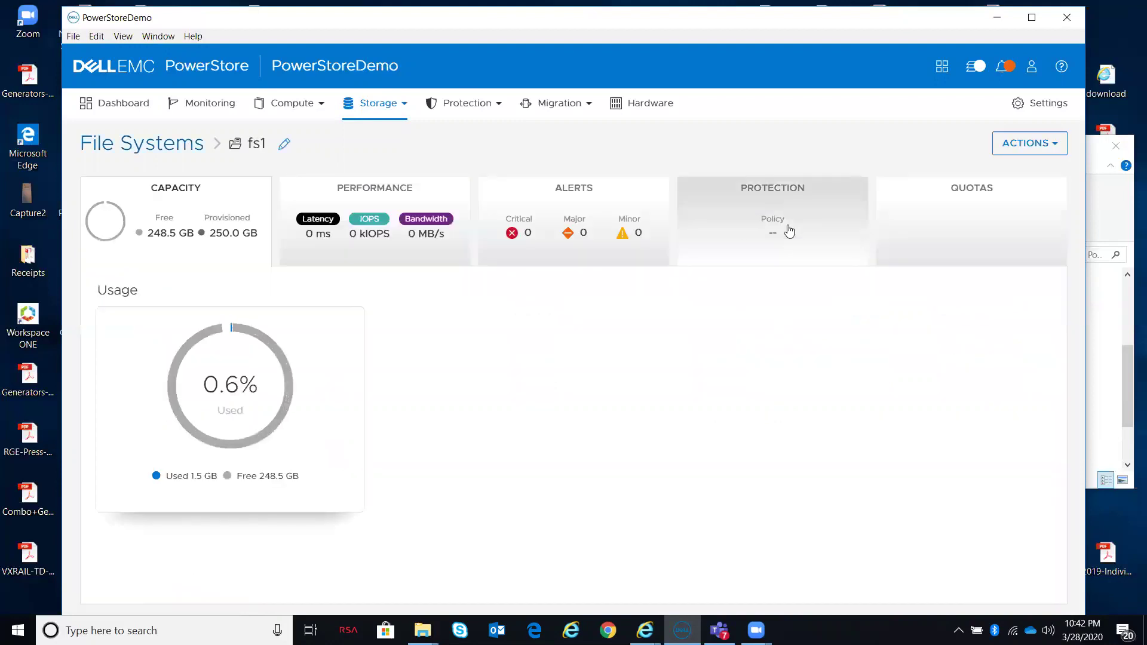
{"action": "left_click", "coordinate": [787, 229]}
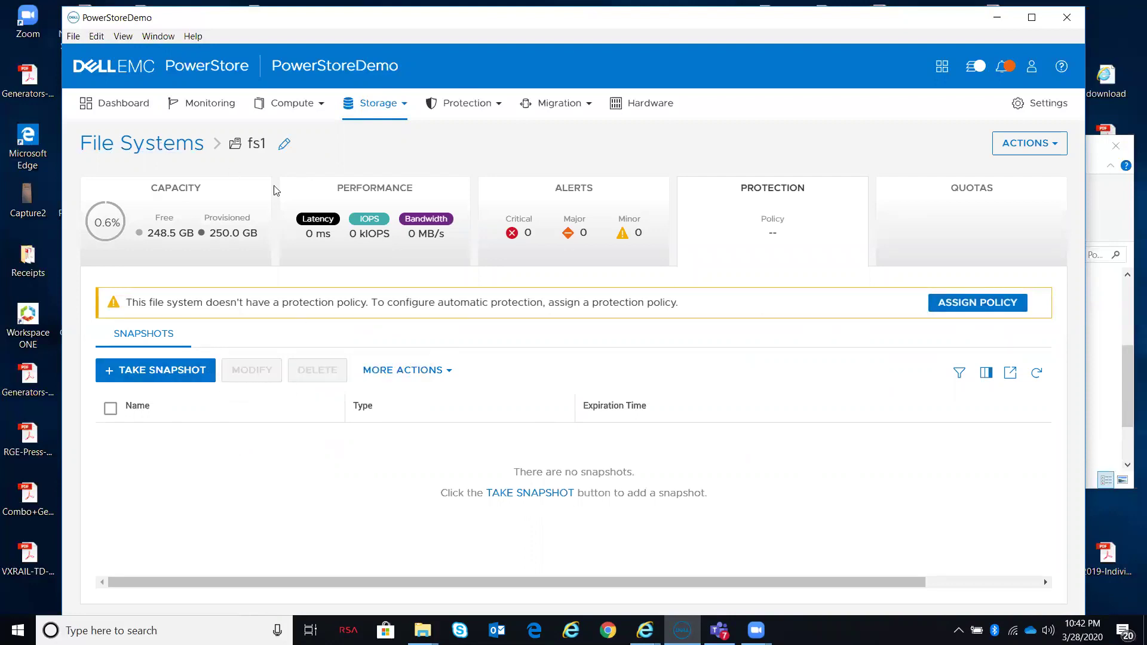
{"action": "left_click", "coordinate": [187, 204]}
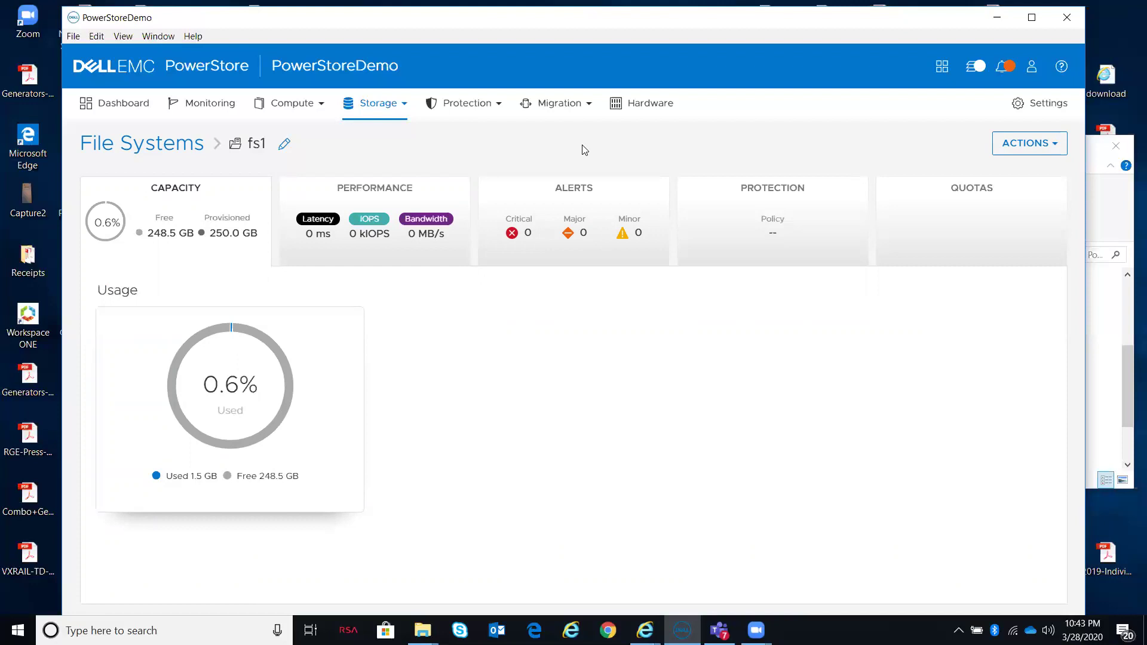
Return to the Dashboard showing 21 file systems.
{"action": "left_click", "coordinate": [119, 114]}
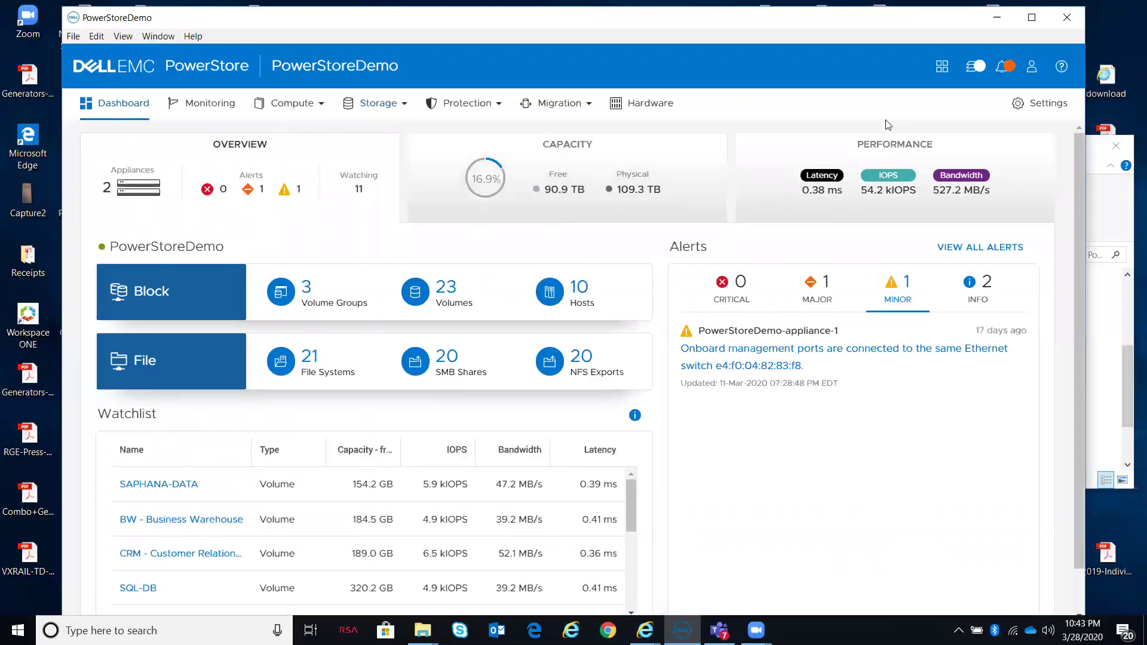